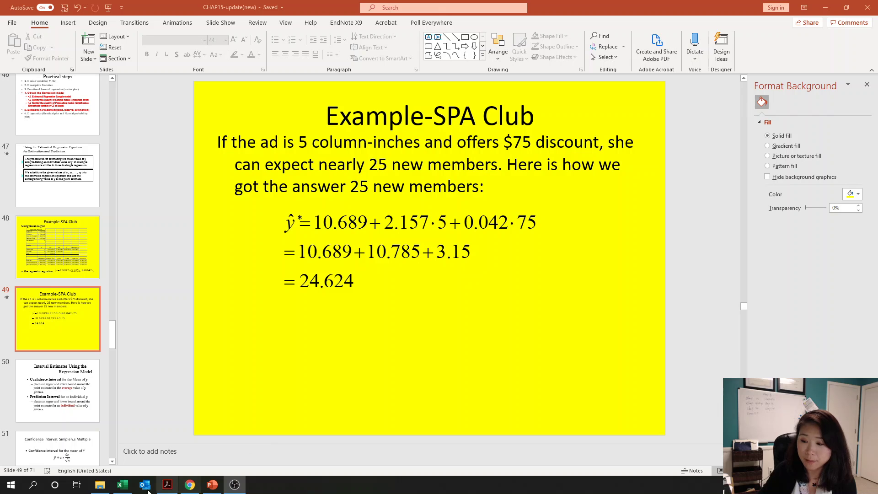
Switch to the Data-week 12 workbook in Excel and enter the labels x1 in B20 and x2 in C20, below the coefficients table.
mouse_move(122, 491)
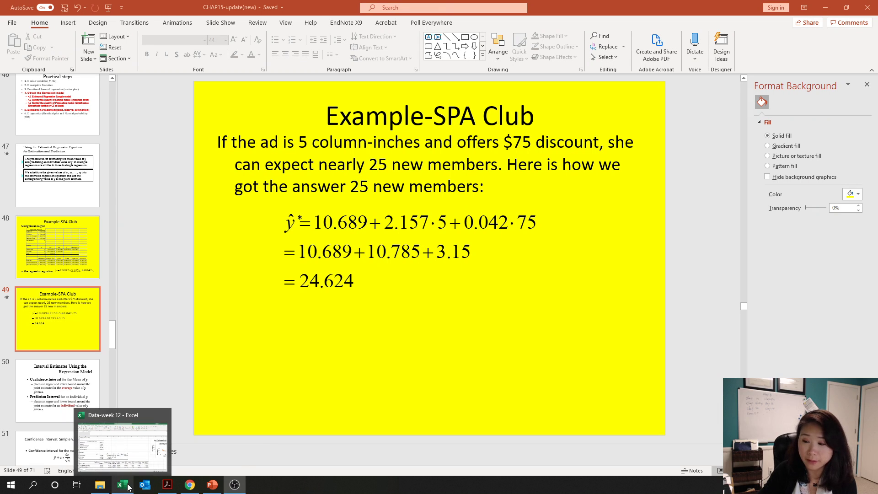
click(129, 488)
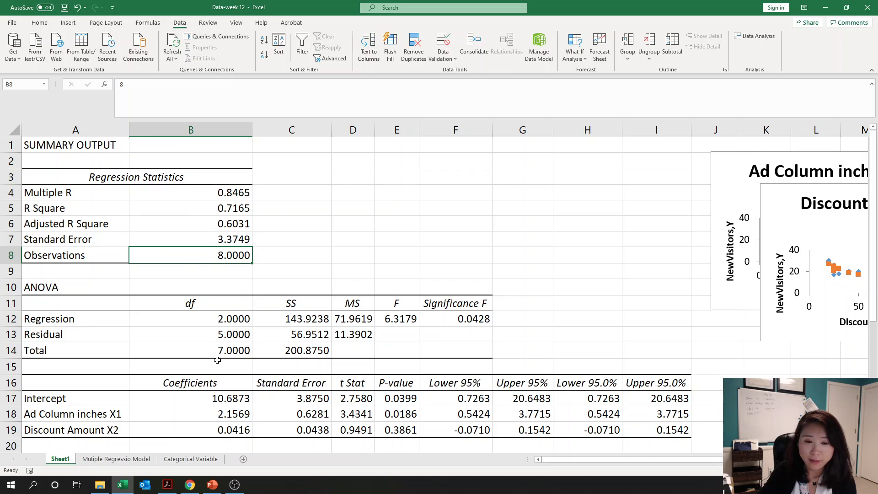
scroll(217, 360, down, 2)
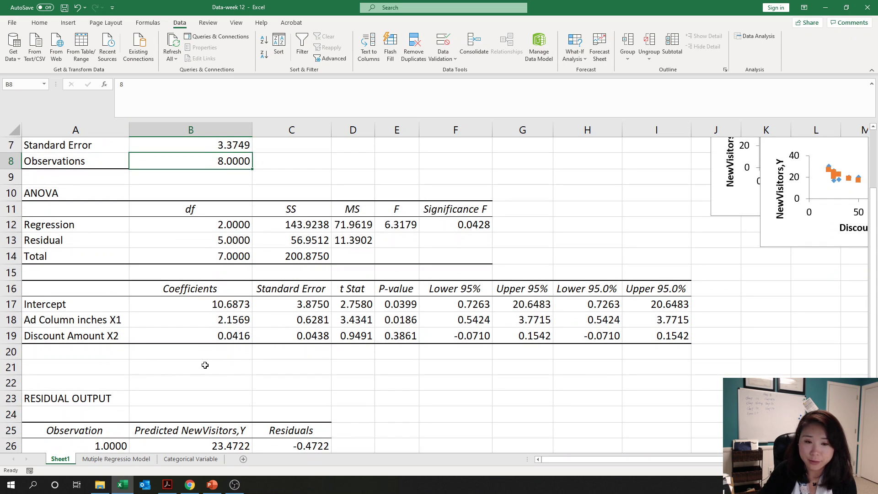
click(216, 352)
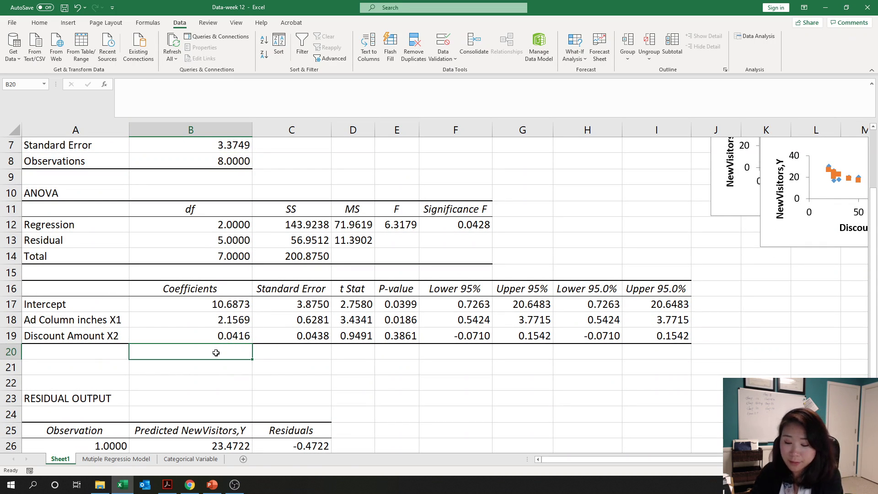
text(x1)
key(Return)
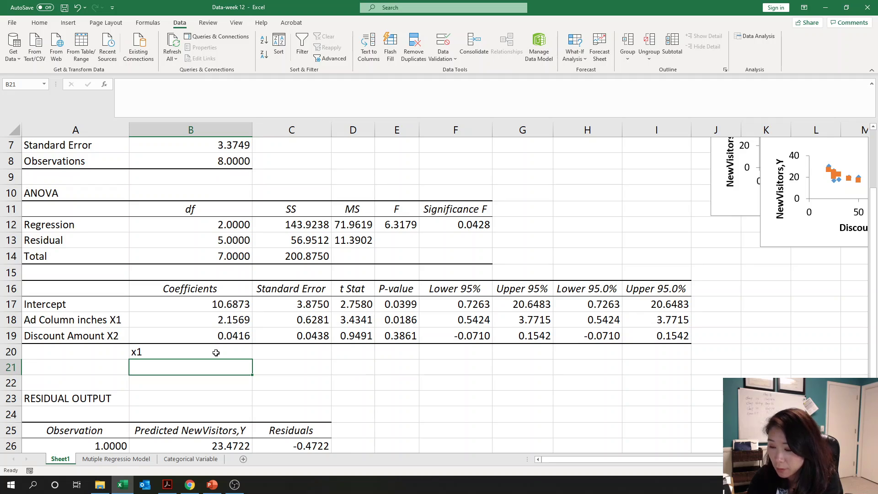
click(216, 352)
key(Right)
text(x2)
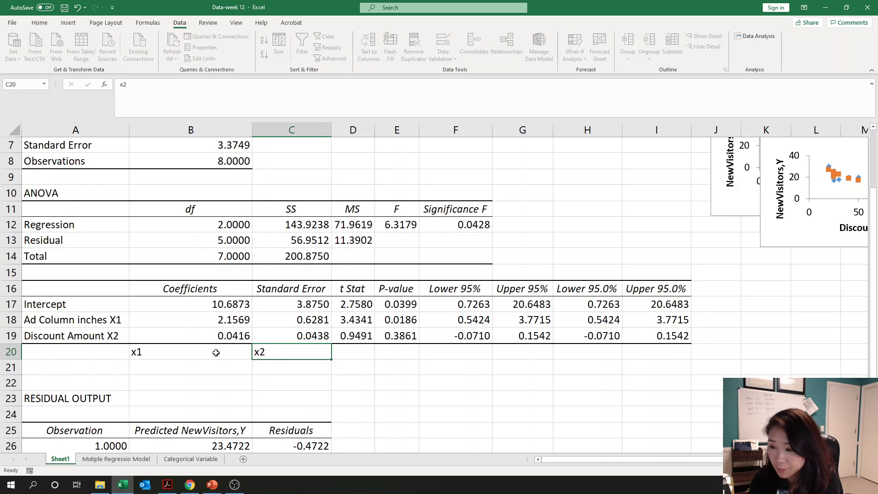
key(Tab)
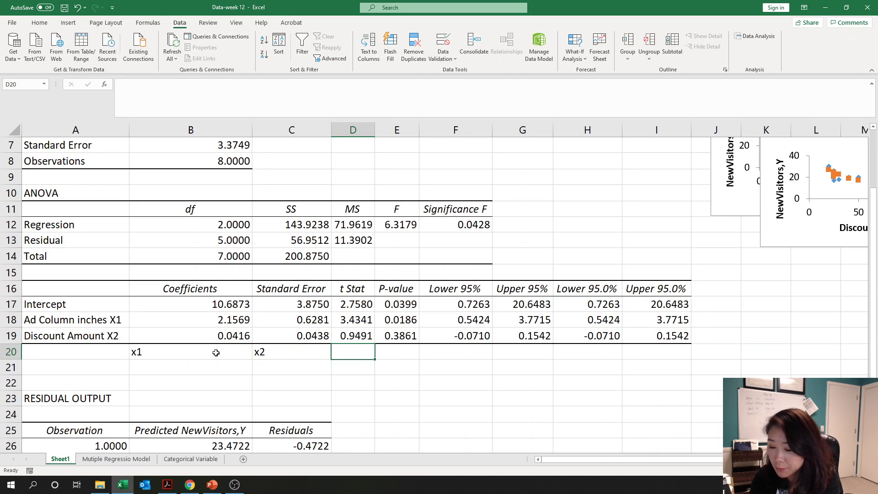
Enter the SPA Club slide's predictor values under their labels: 5 in B21 for x1 and 75 in C21 for x2.
key(Return)
key(Left)
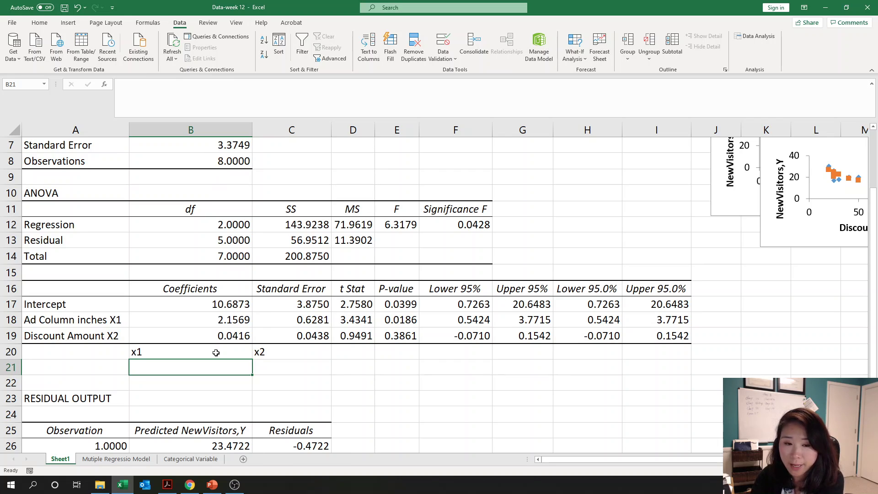
click(215, 489)
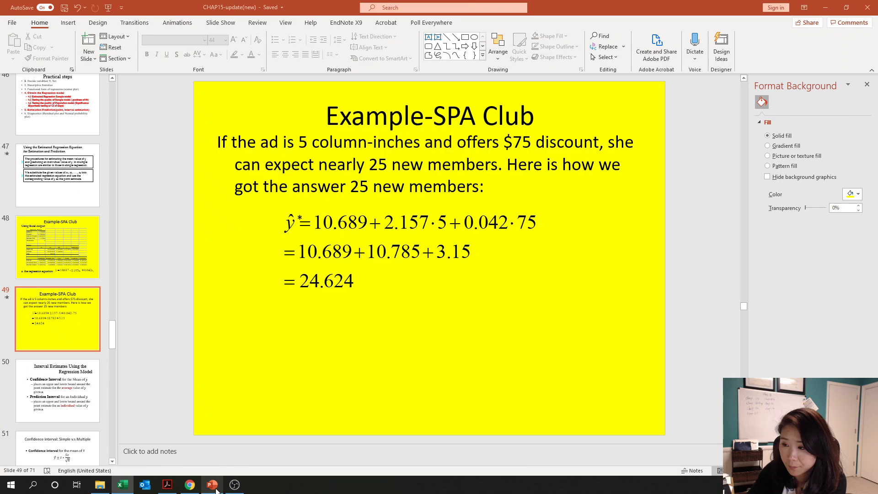
click(215, 489)
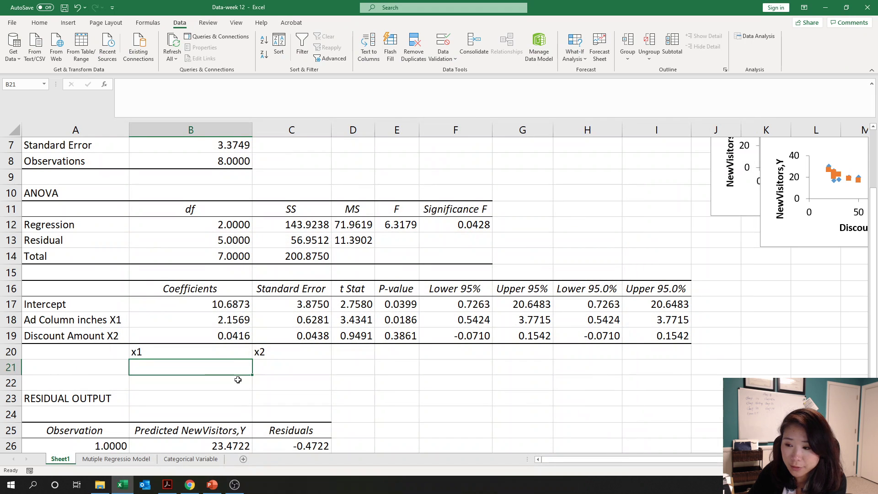
text(5)
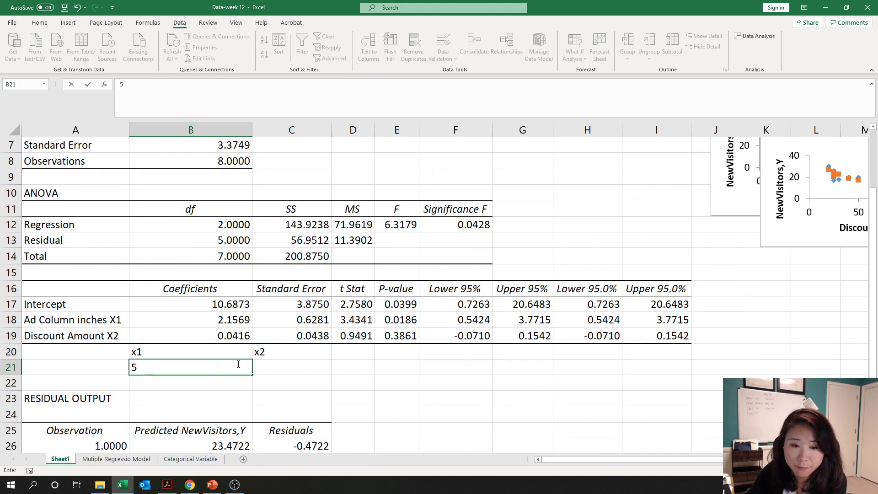
click(279, 363)
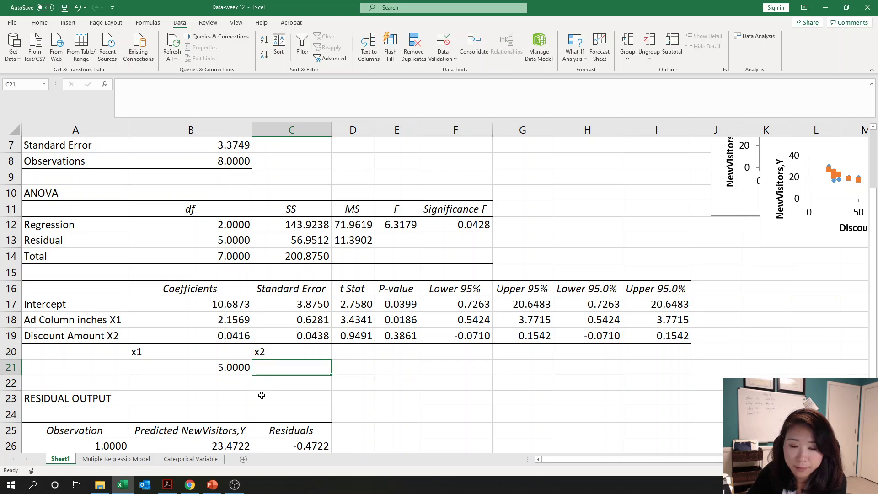
text(75)
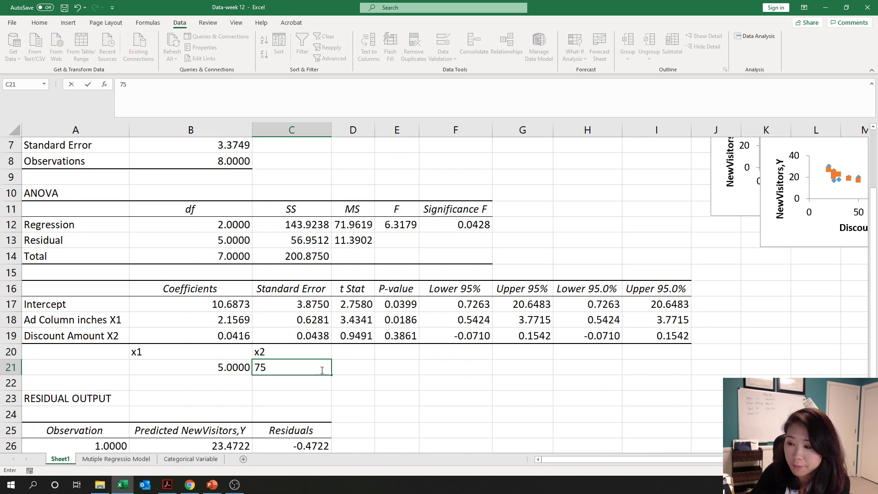
Label cell D20 as yhat* for the predicted value.
click(357, 360)
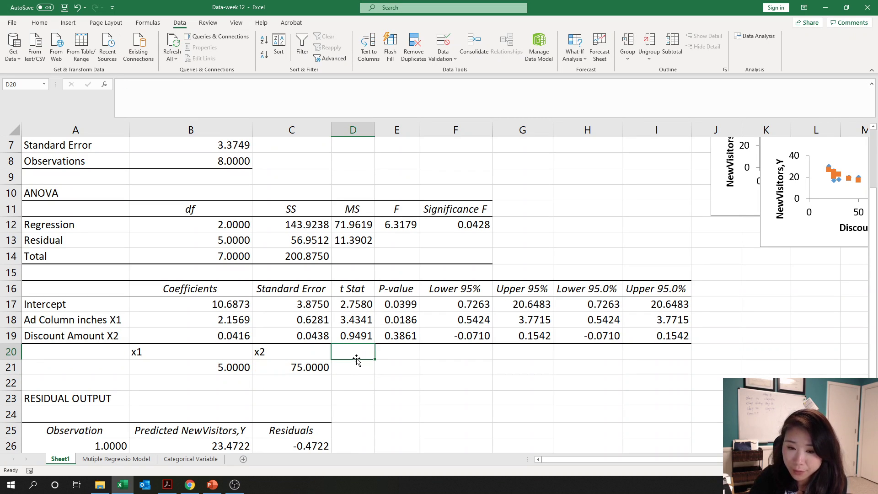
text(h)
key(BackSpace)
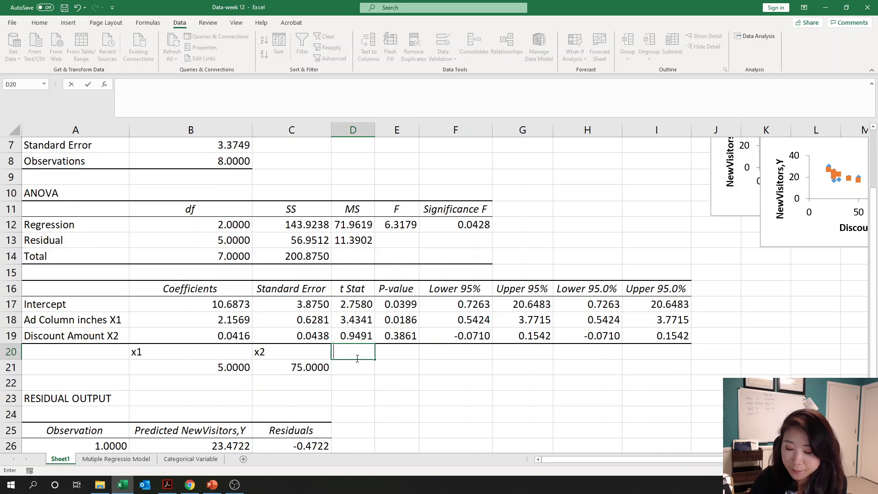
text(yhat)
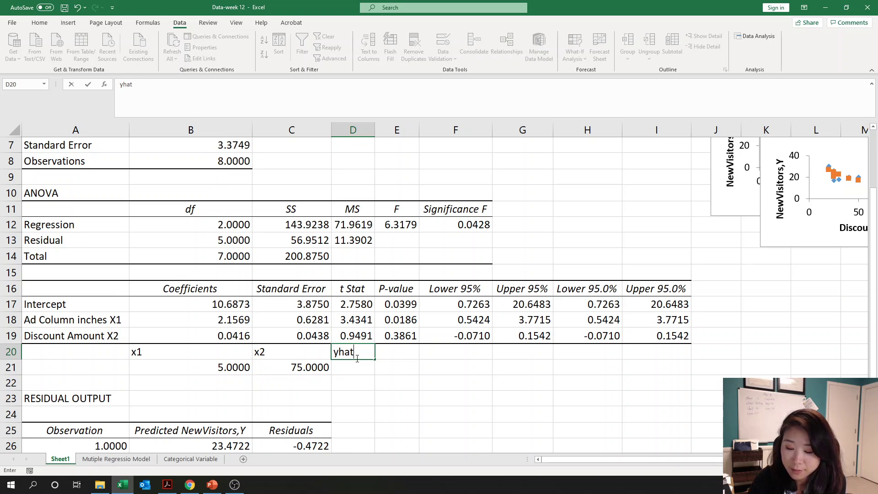
text(&)
key(BackSpace)
text(*)
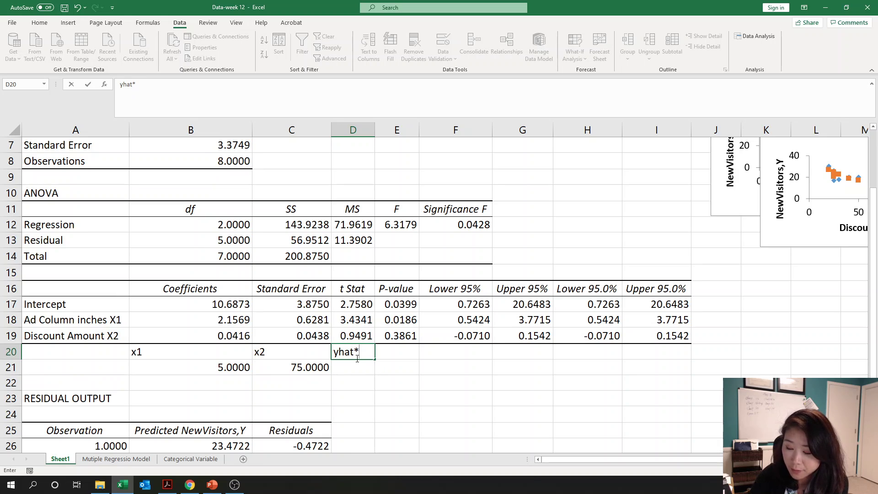
key(Return)
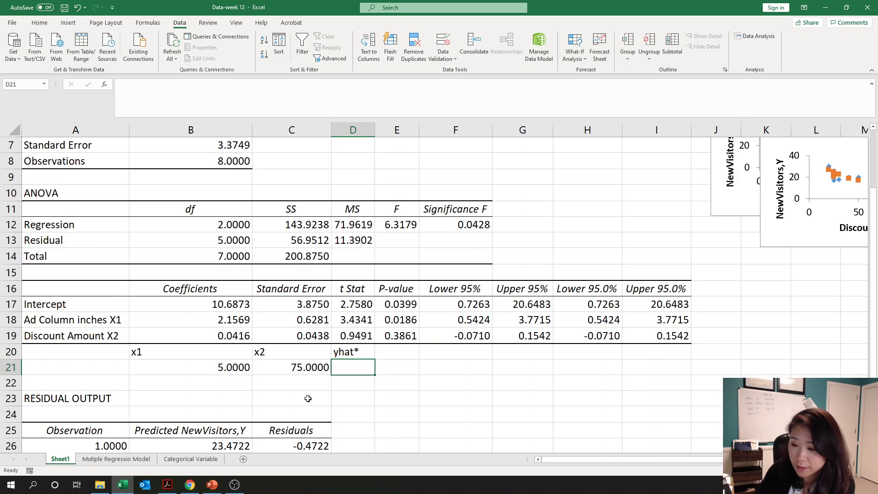
Consult the prediction equation on the Example-SPA Club slide in PowerPoint and return to the Excel workbook.
click(100, 484)
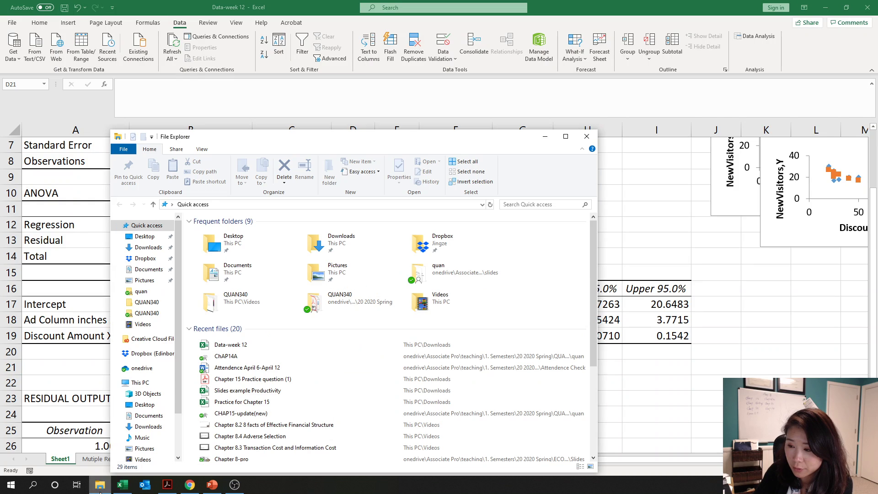
click(545, 136)
click(212, 485)
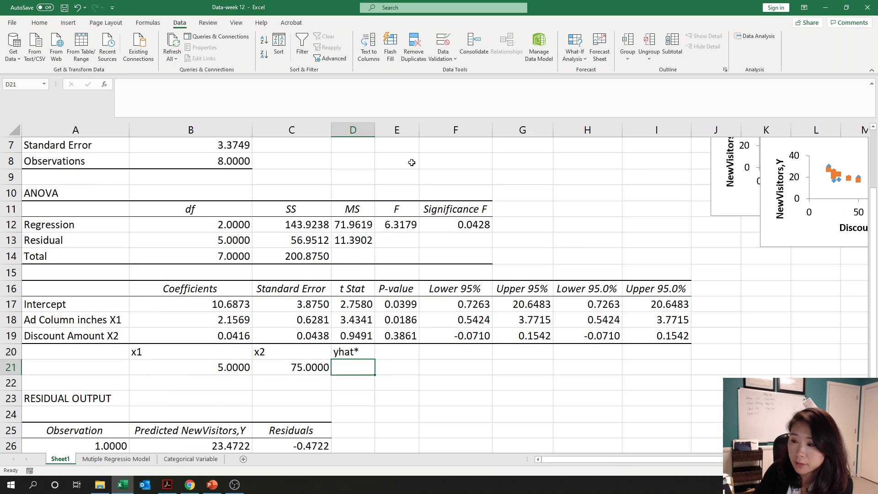
click(826, 7)
Calculate the predicted value in D21 with the formula =B17+B18*B21+B19*C21.
text(=)
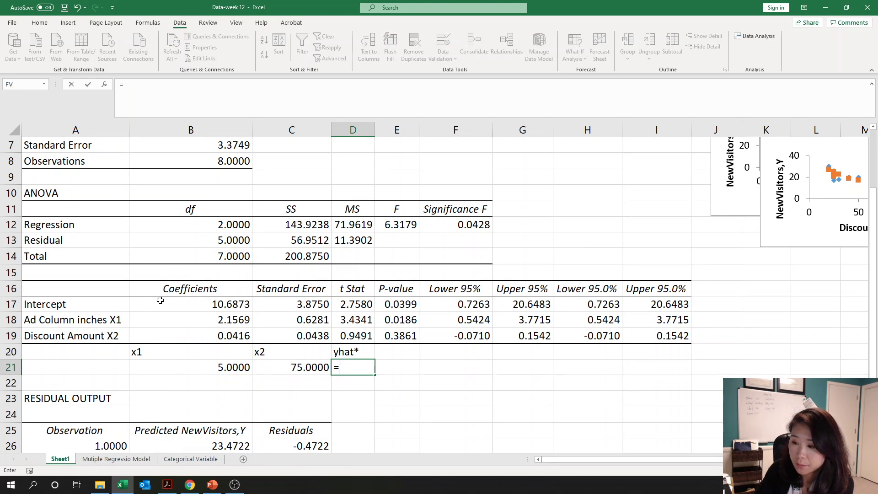
click(160, 300)
text(+)
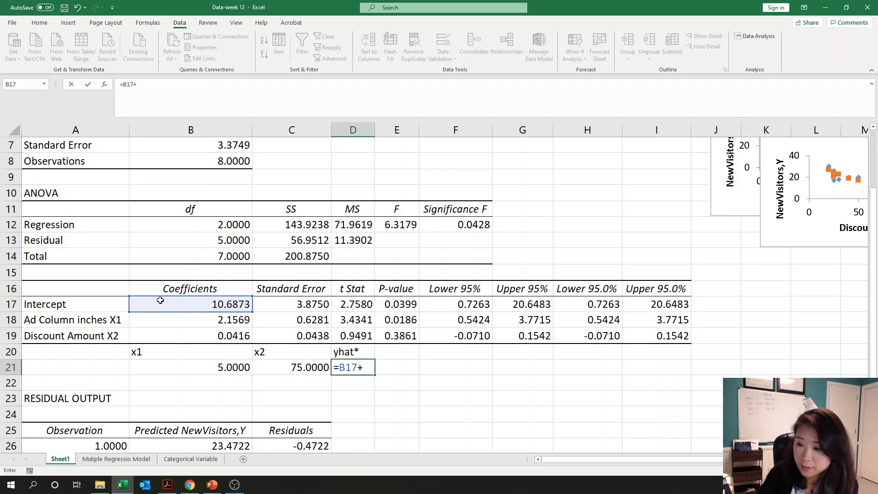
click(171, 319)
text(*)
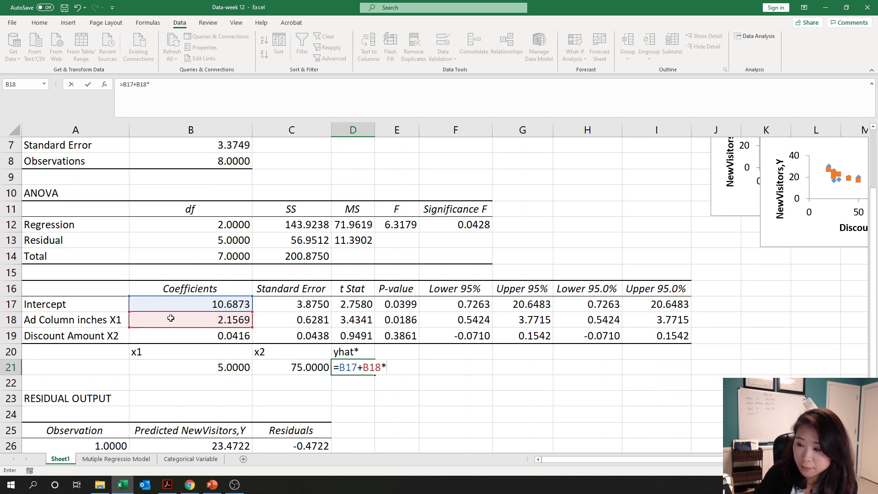
click(200, 371)
text(+)
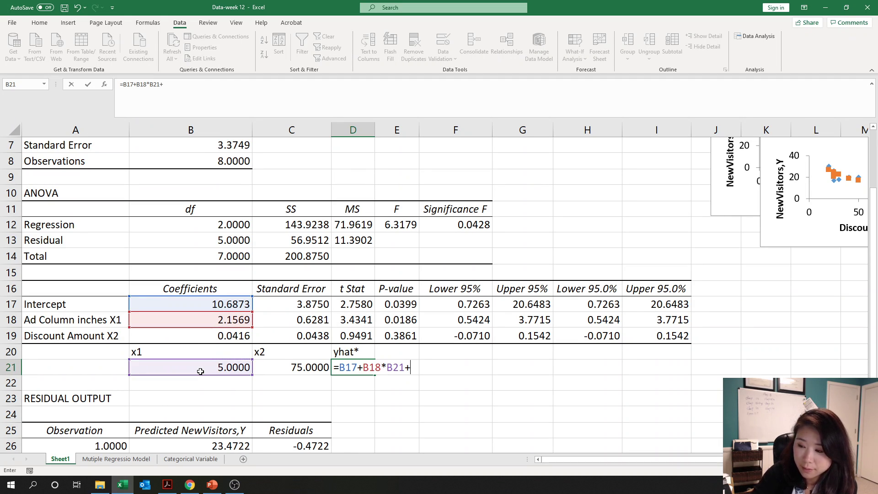
click(223, 337)
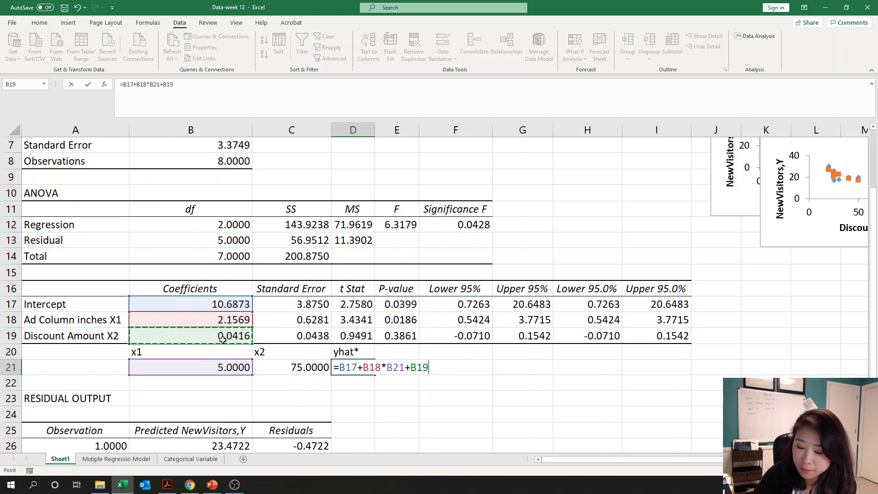
text(*)
click(274, 364)
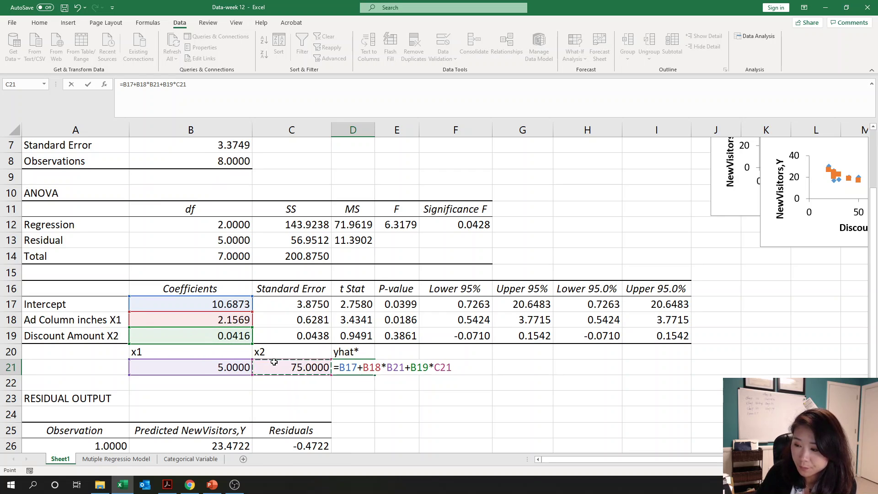
key(Return)
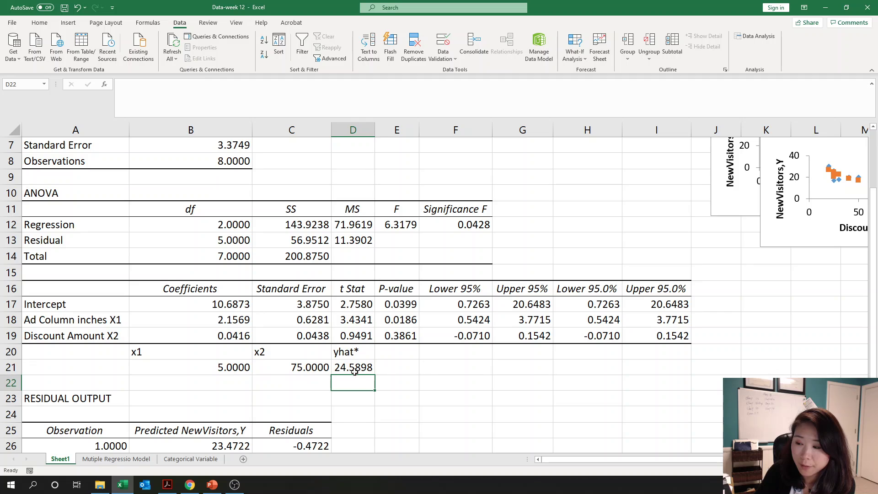
Compare the prediction in D21 and its formula with the worked calculation on the Example-SPA Club slide in PowerPoint.
click(212, 484)
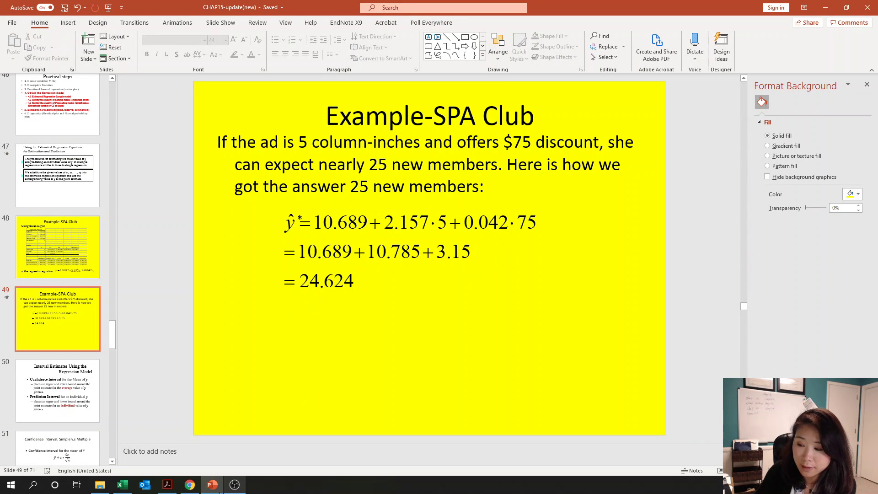
click(213, 488)
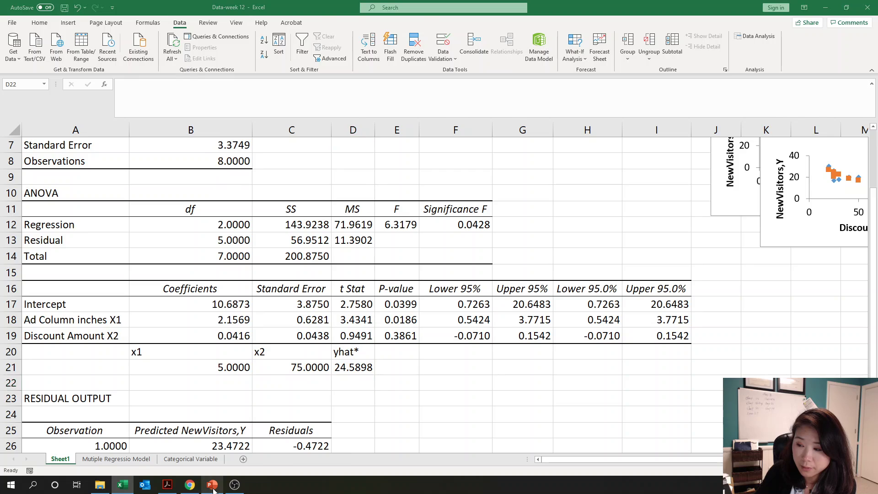
click(213, 488)
click(213, 489)
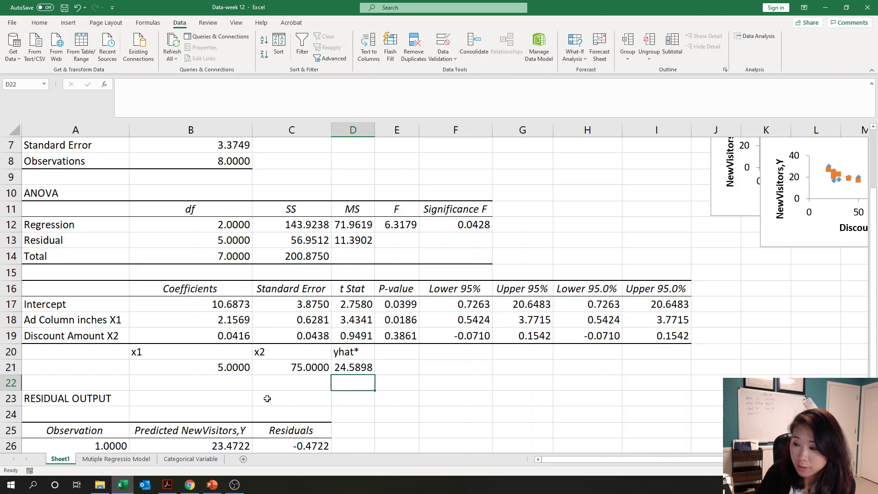
click(212, 484)
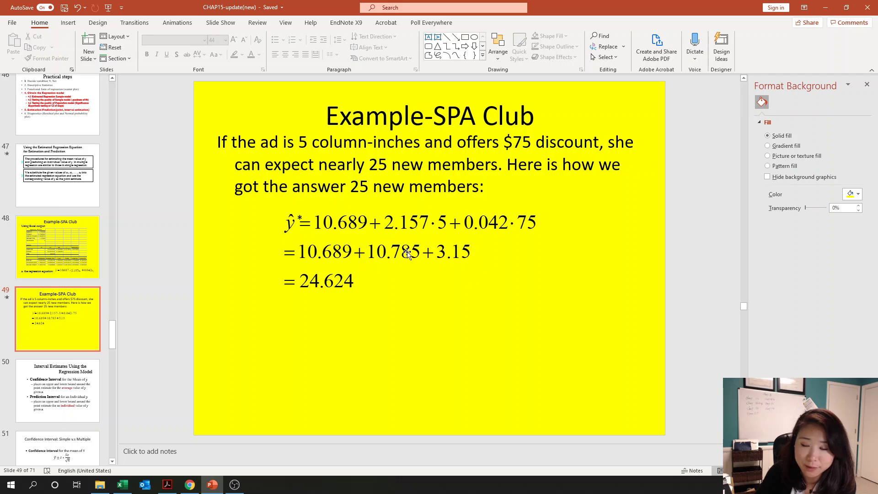
click(208, 488)
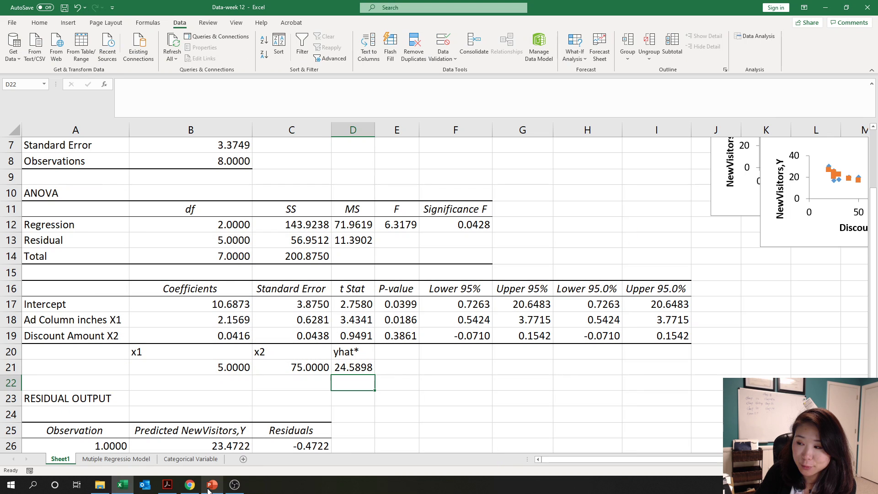
click(208, 488)
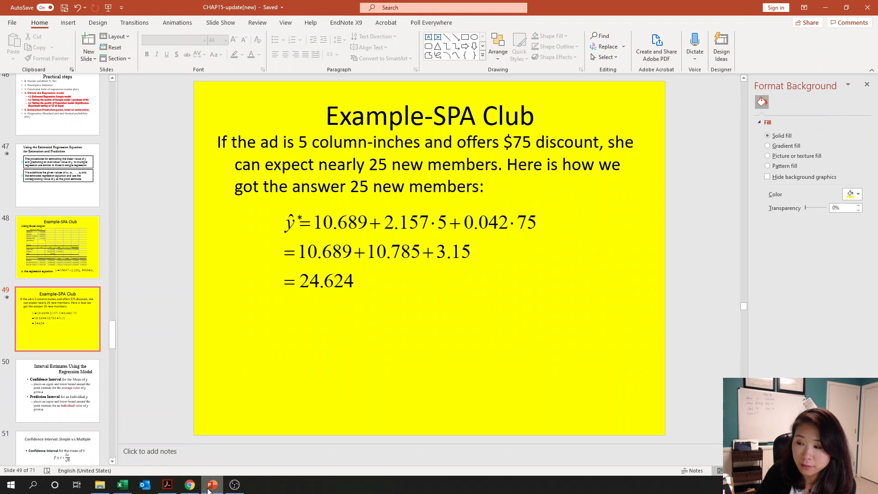
click(208, 489)
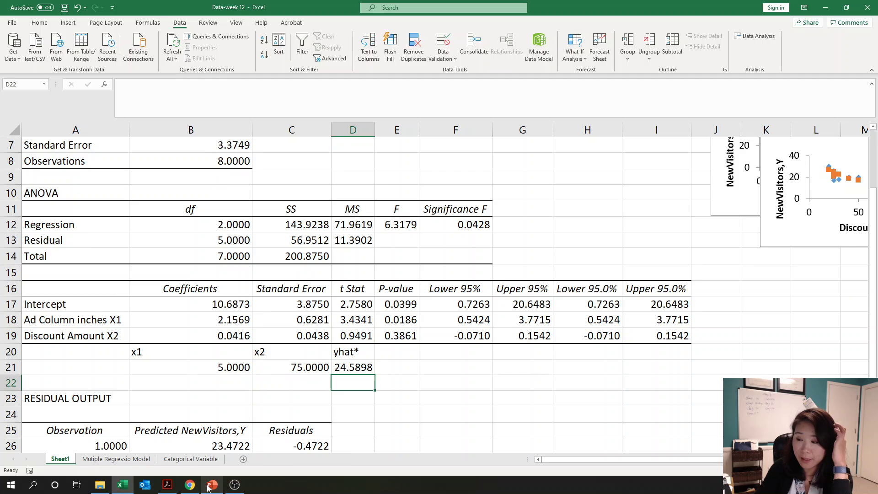
click(364, 364)
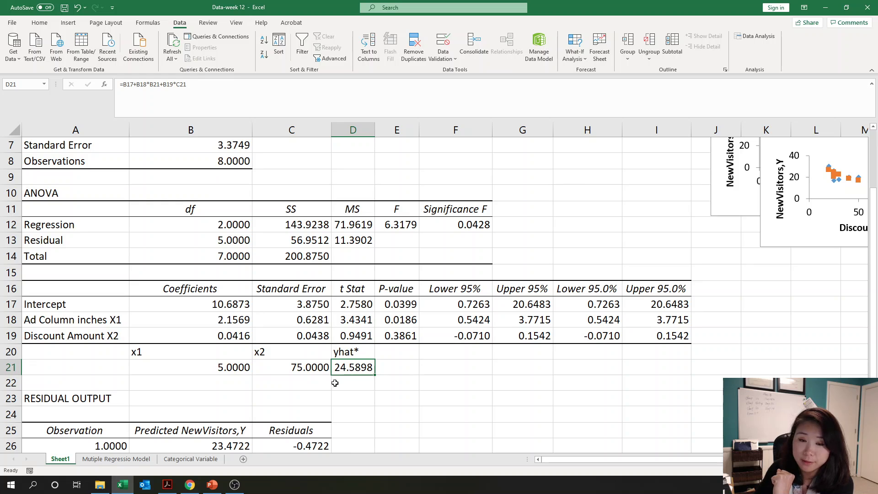
Recheck the worked calculation on the Example-SPA Club slide in PowerPoint, return to the Excel workbook and select cell E20.
click(204, 476)
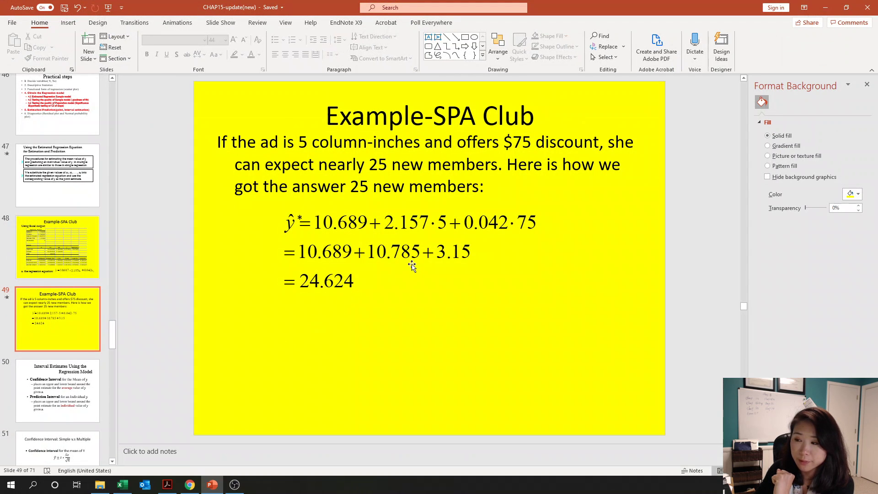
click(211, 485)
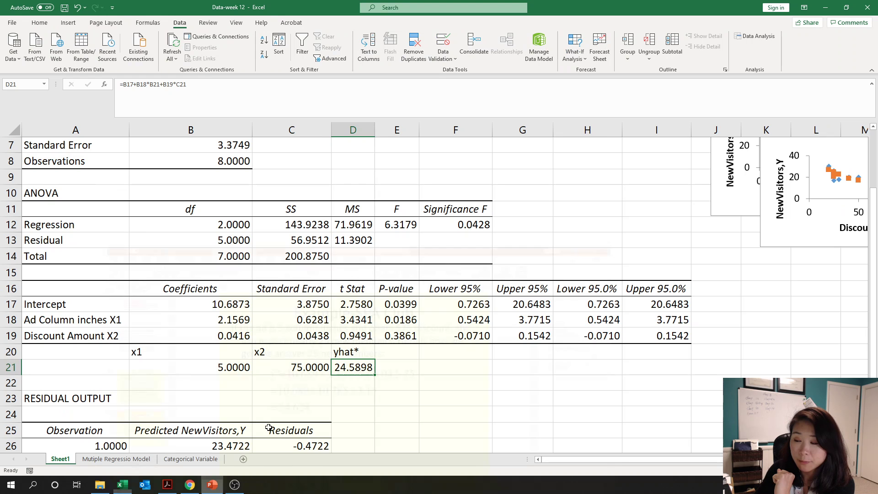
click(393, 353)
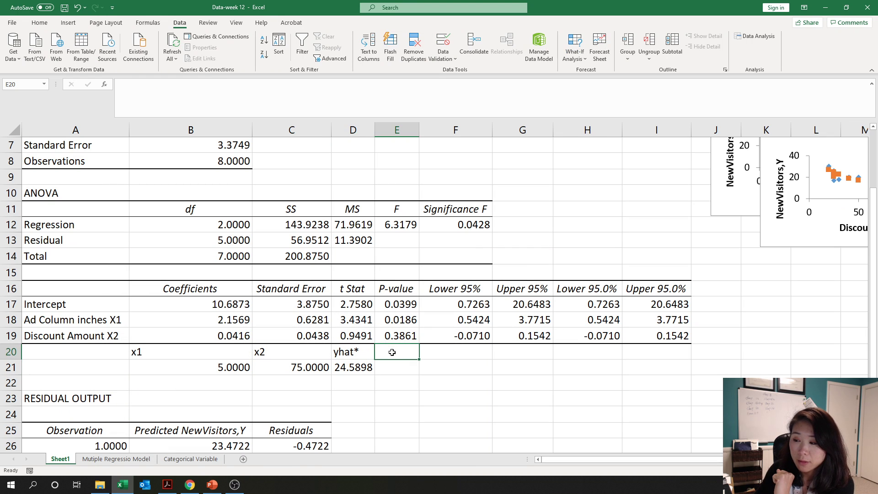
Review the interval estimate, confidence interval and prediction interval slides 50 to 52 in PowerPoint.
click(205, 485)
click(70, 446)
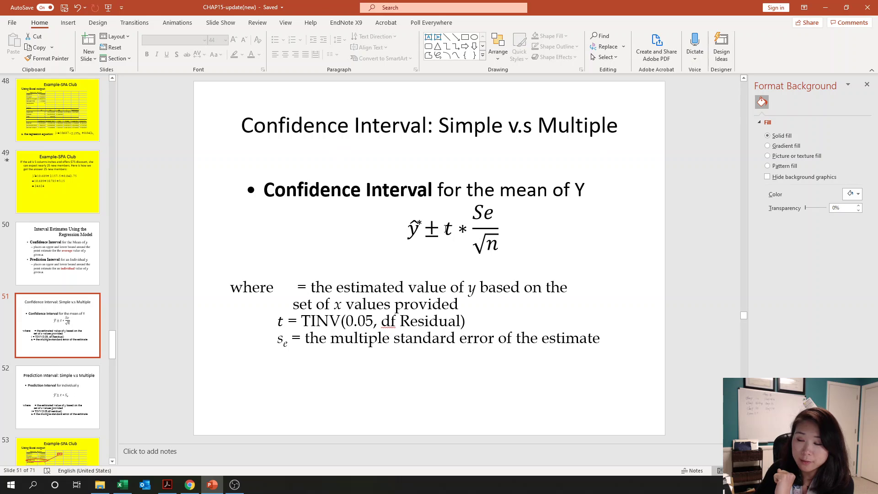
scroll(478, 206, up, 1)
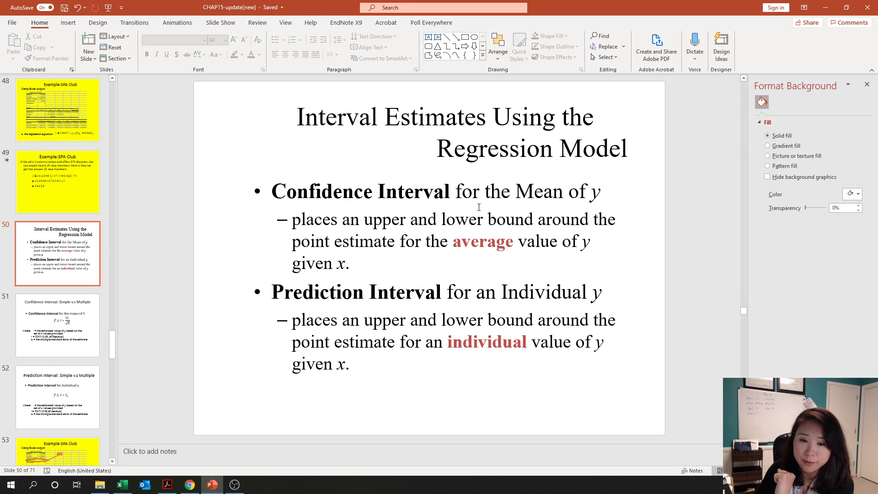
scroll(479, 206, down, 1)
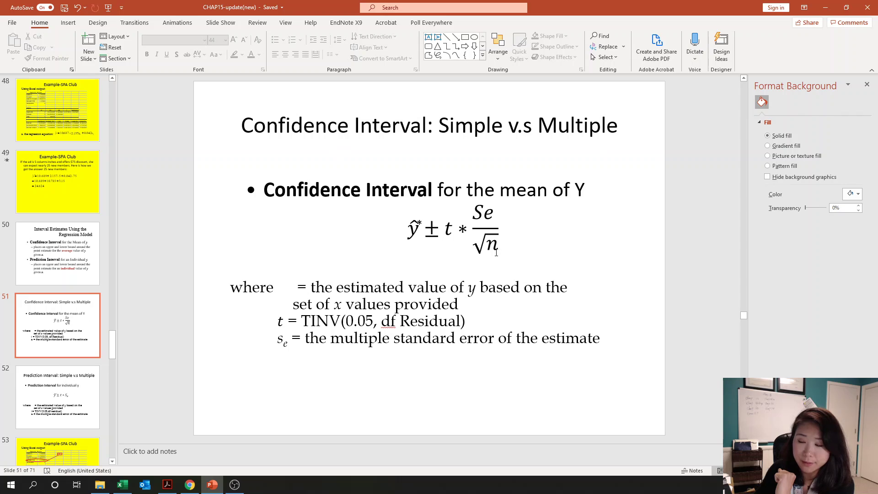
scroll(494, 223, down, 1)
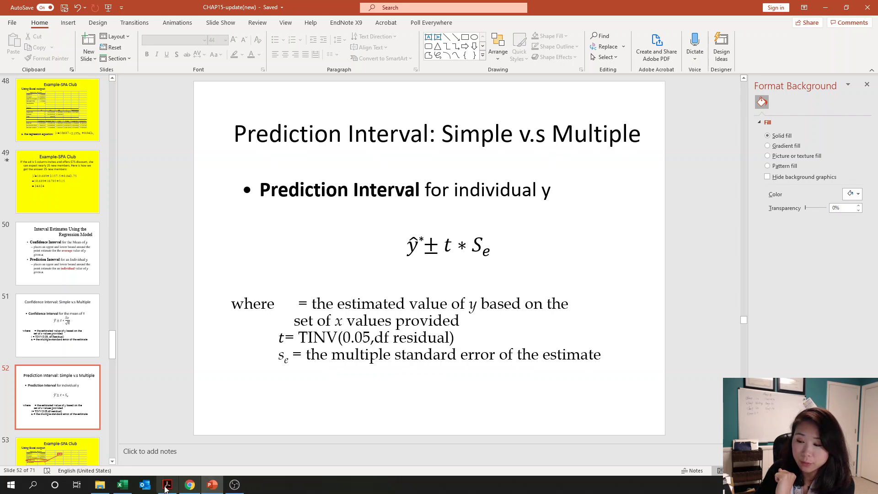
Switch to the Excel workbook and label cell E20 as t.
click(122, 484)
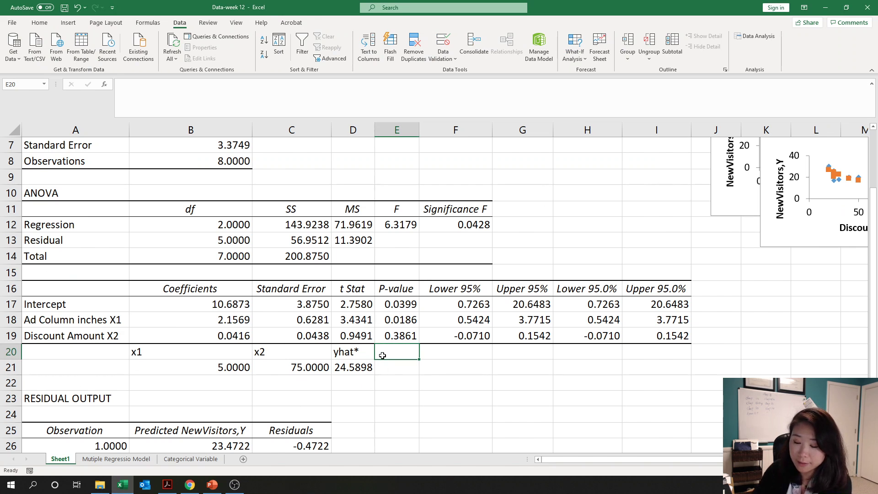
text(t)
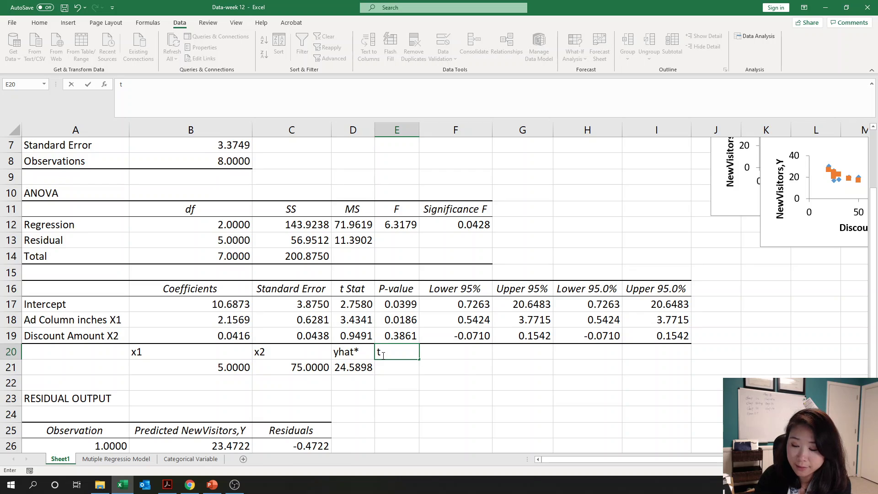
key(Return)
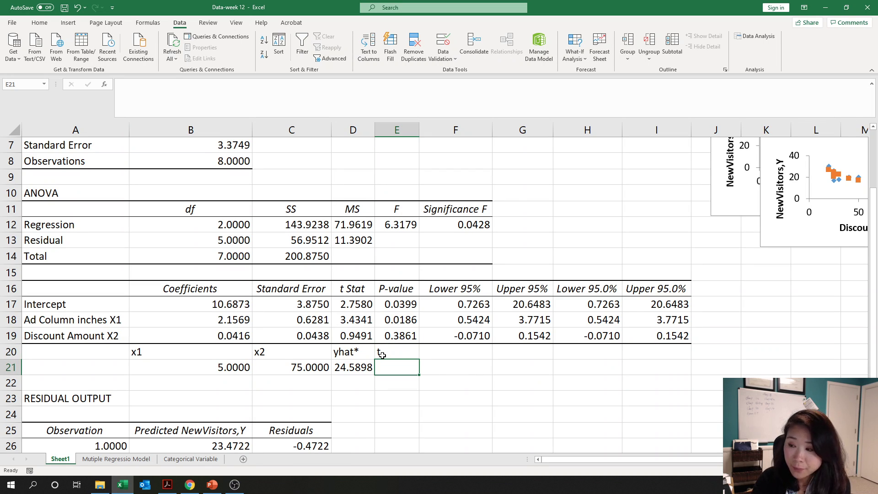
Calculate the critical t value in E21 with the formula =TINV(0.05,B13), using the residual degrees of freedom.
text(=tinv)
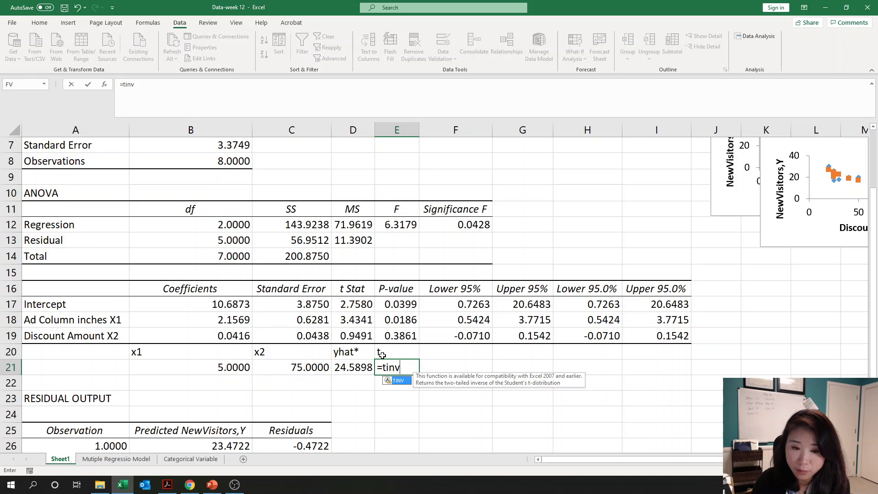
text(()
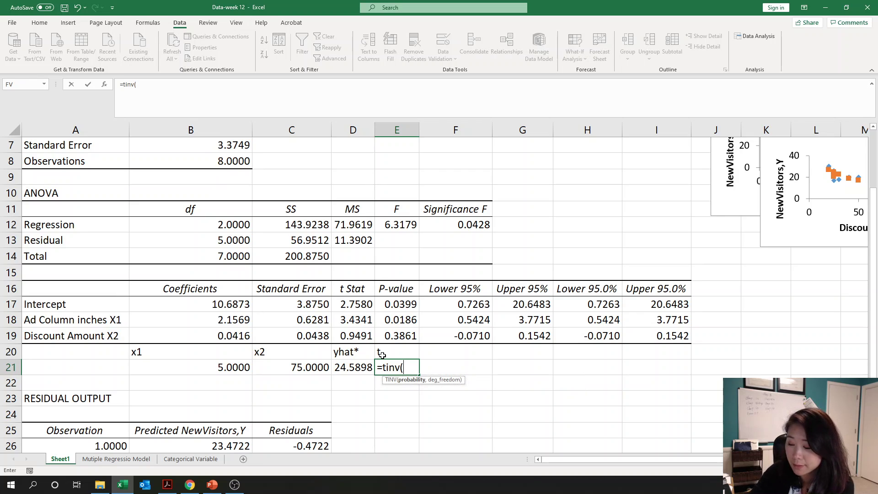
text(0.05,)
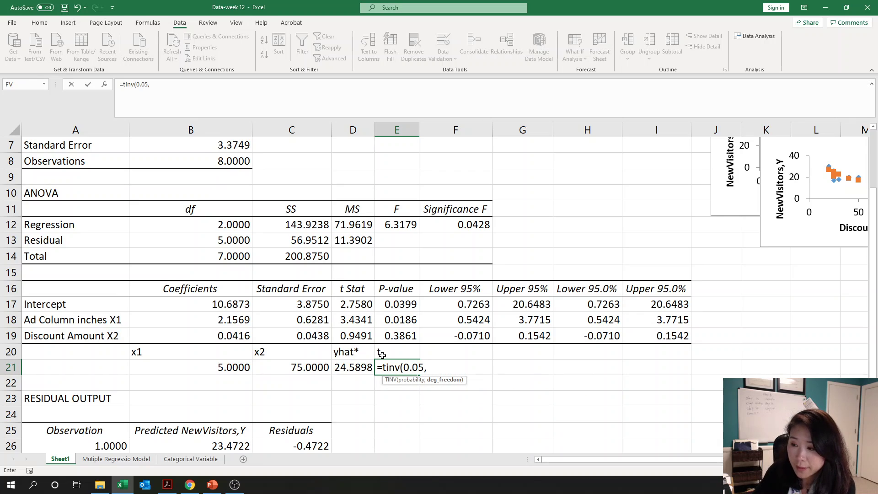
click(201, 240)
text())
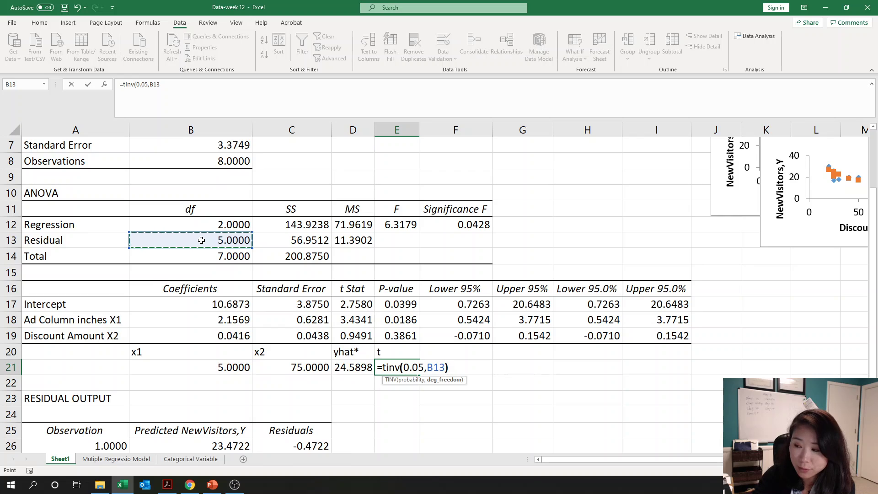
key(Return)
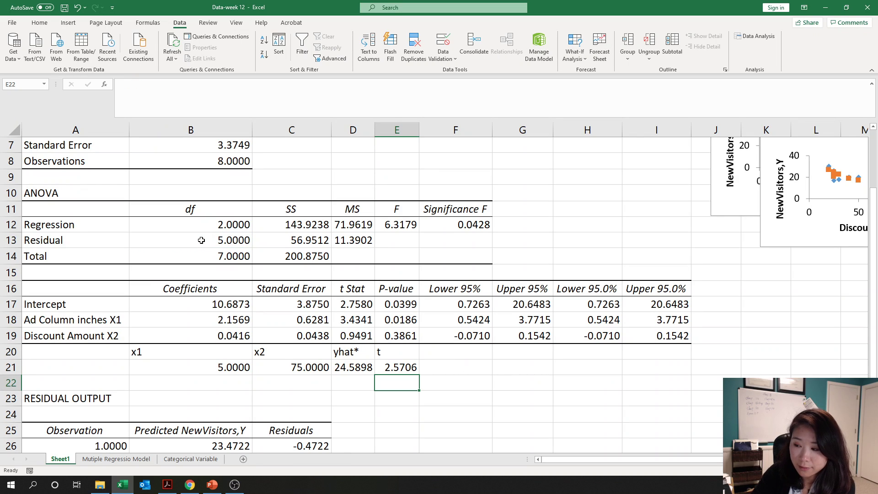
Label cell F20 as Se for the standard error.
click(444, 350)
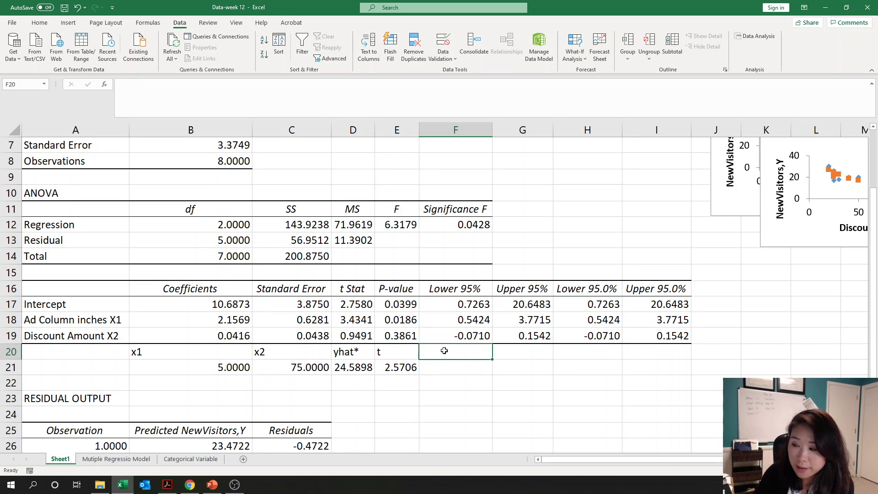
text(Se)
key(Return)
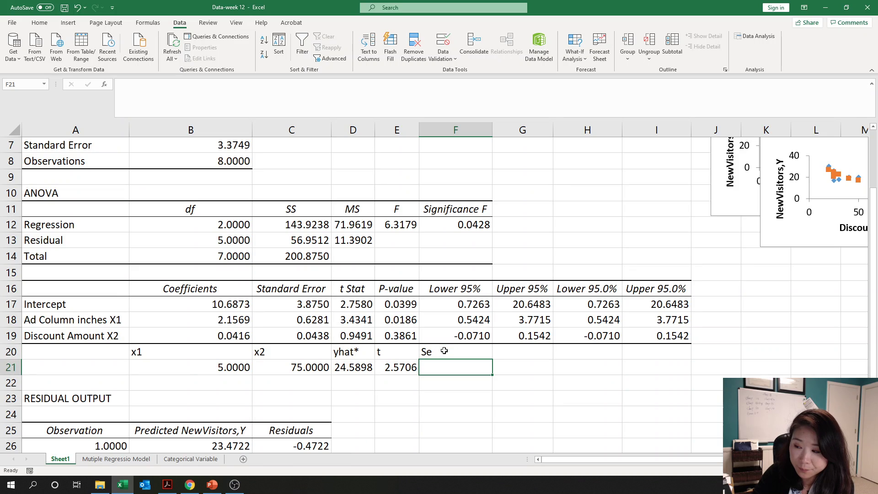
Check the definition of Se on the prediction and confidence interval slides in PowerPoint and return to the Excel workbook.
click(212, 485)
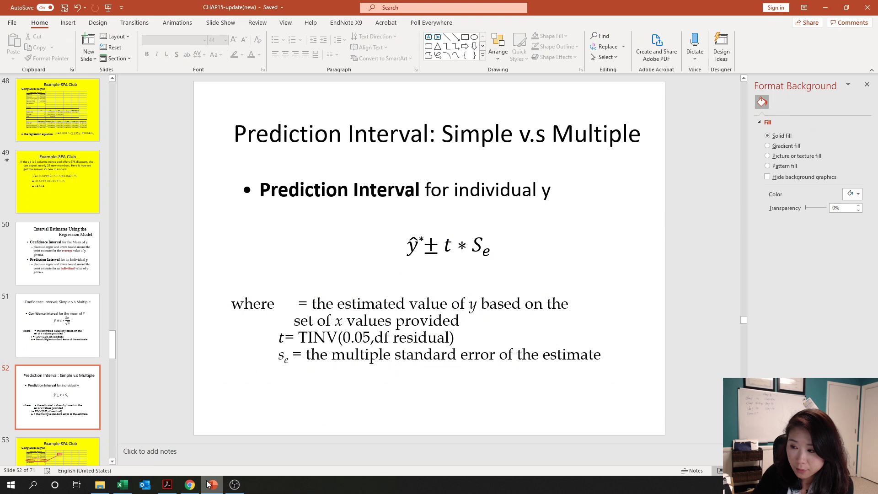
scroll(362, 350, up, 2)
scroll(420, 300, down, 2)
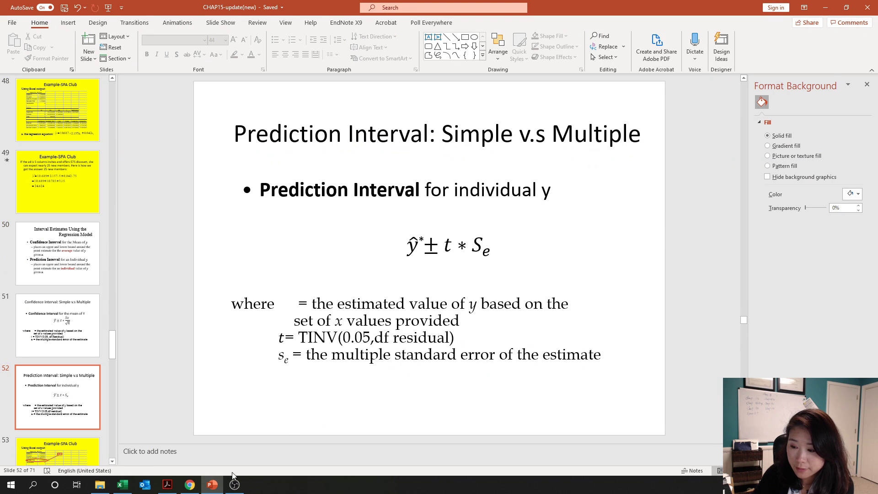
scroll(284, 402, up, 1)
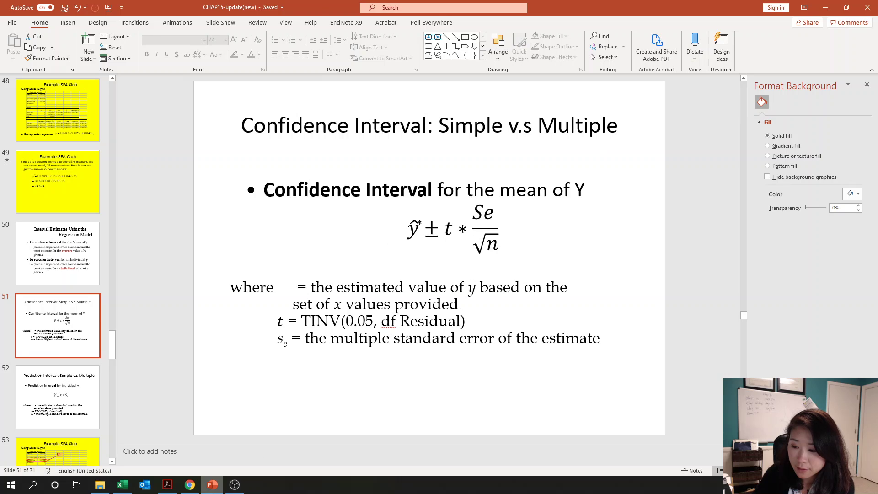
click(190, 485)
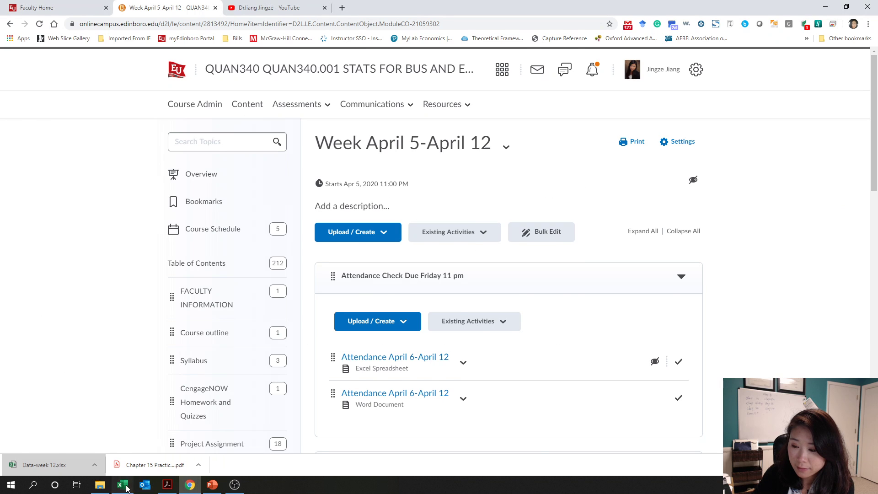
click(124, 486)
Link F21 to the regression's standard error with the formula =B7.
text(=)
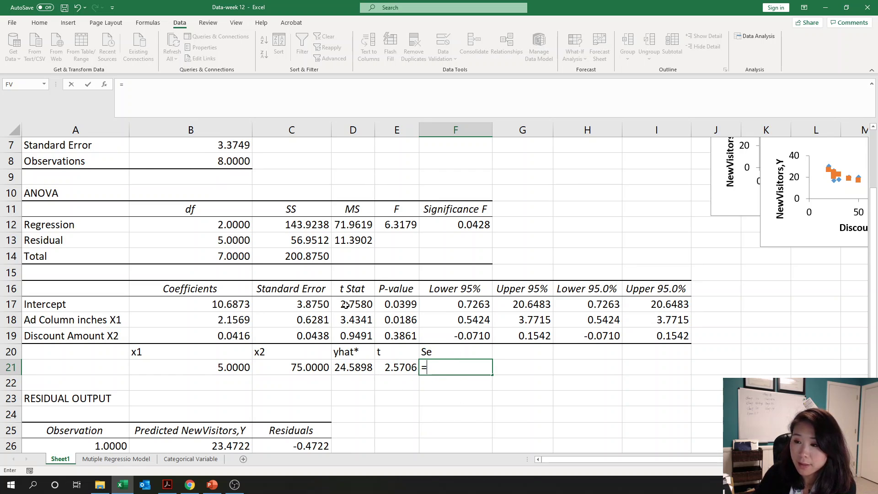
scroll(346, 305, up, 2)
click(235, 242)
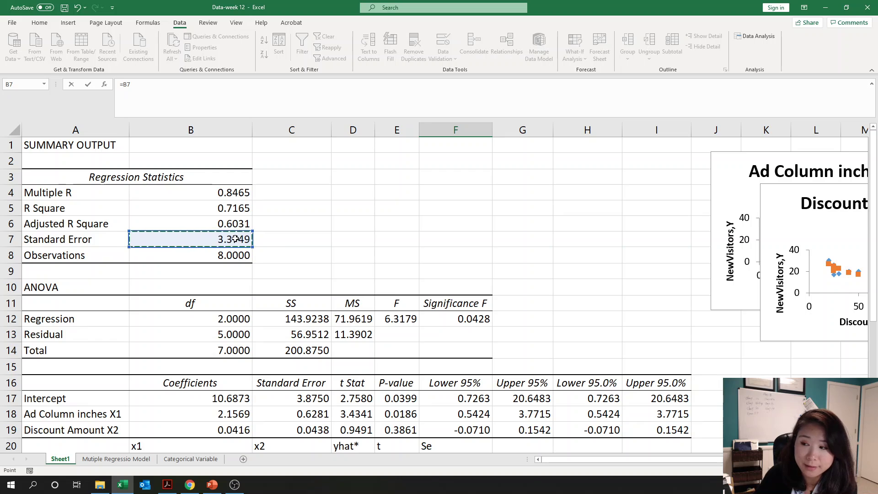
scroll(391, 317, down, 1)
key(Return)
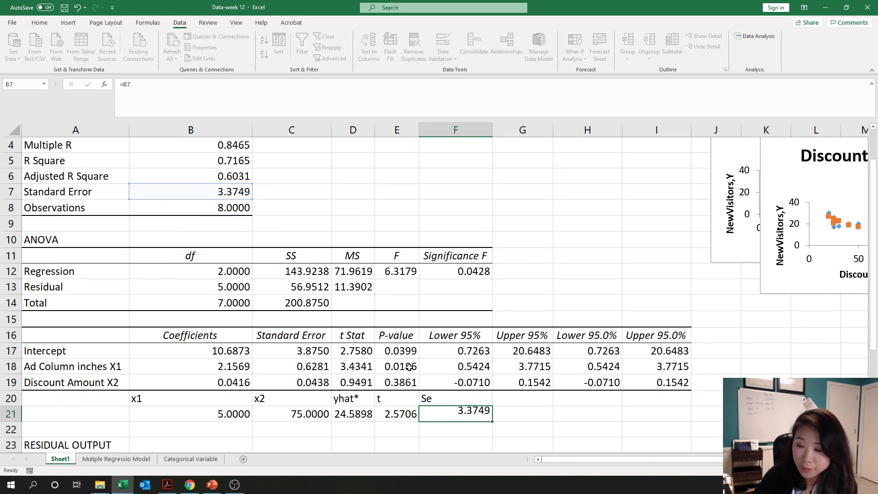
Label cell G20 as n and reference the regression's number of observations in G21.
click(527, 397)
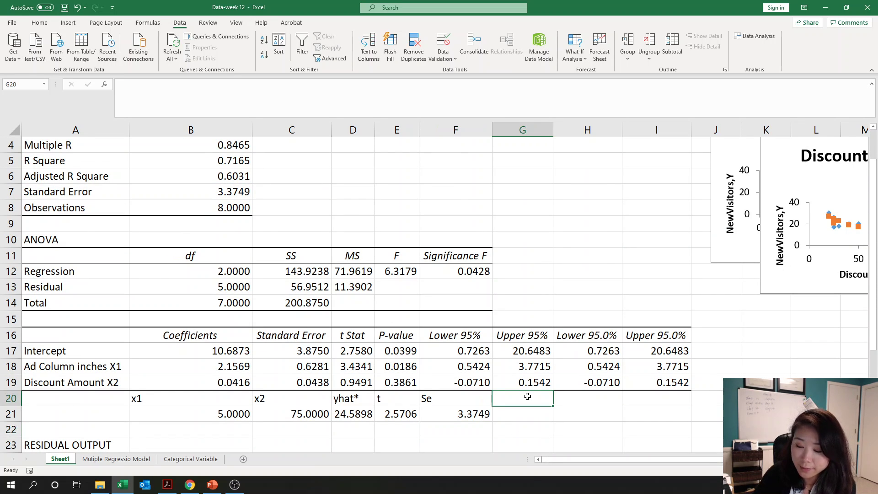
text(n)
key(Return)
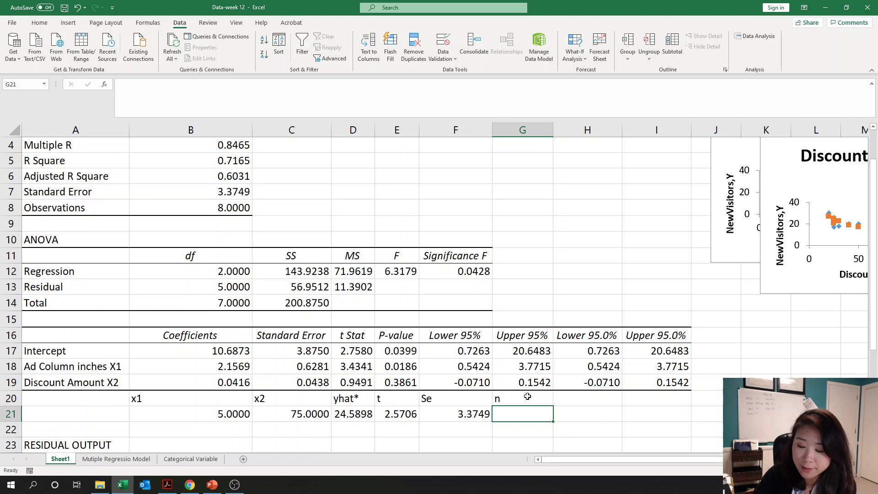
text(=)
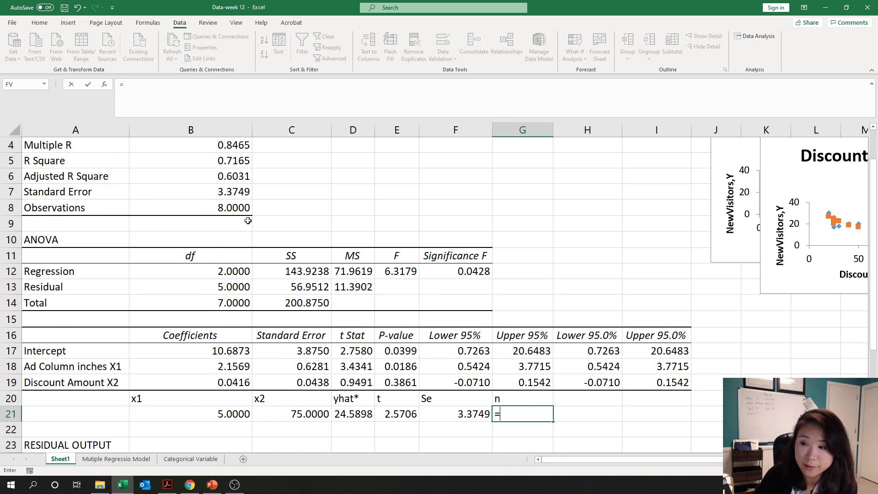
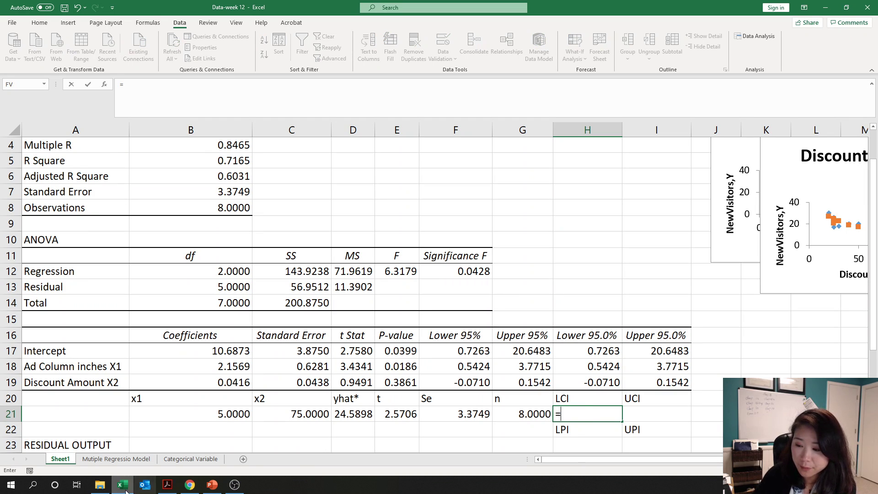
Consult the confidence interval formula and the prediction interval formula in PowerPoint and return to the LCI formula in Excel.
click(215, 486)
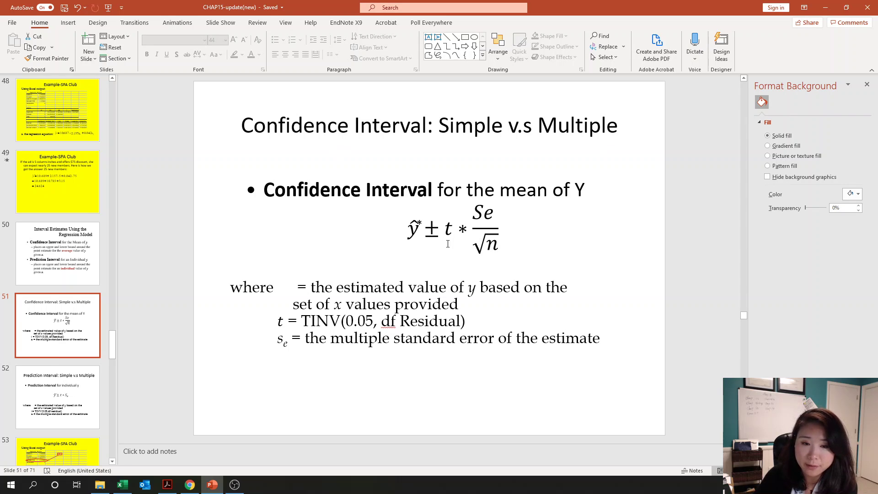
scroll(458, 241, down, 1)
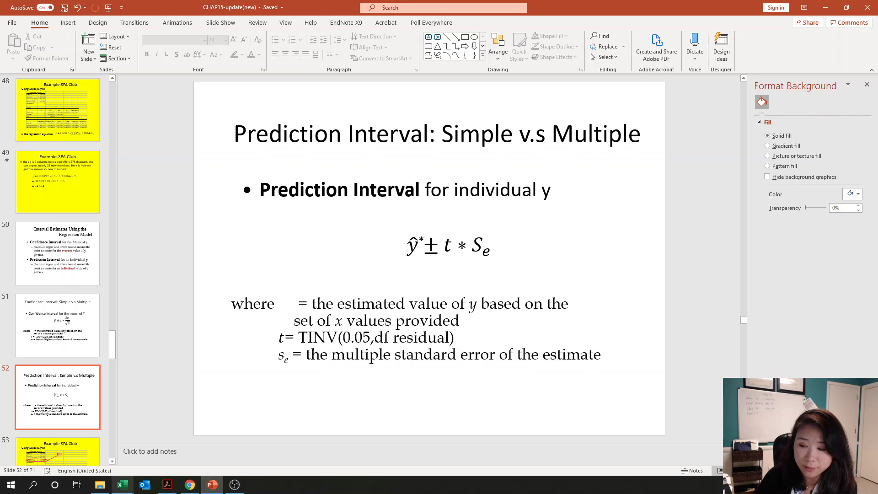
click(122, 485)
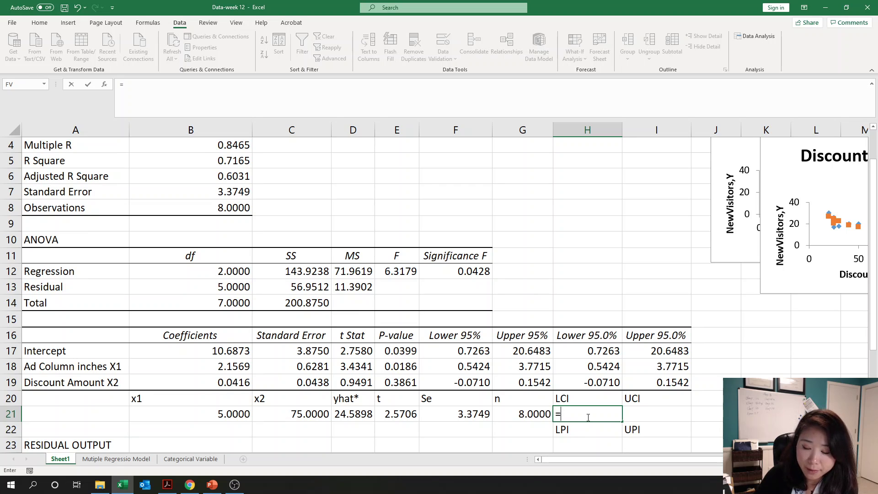
Complete the lower confidence limit formula in H21 as =D21-E21*F21/SQRT(G21).
click(369, 412)
text(-)
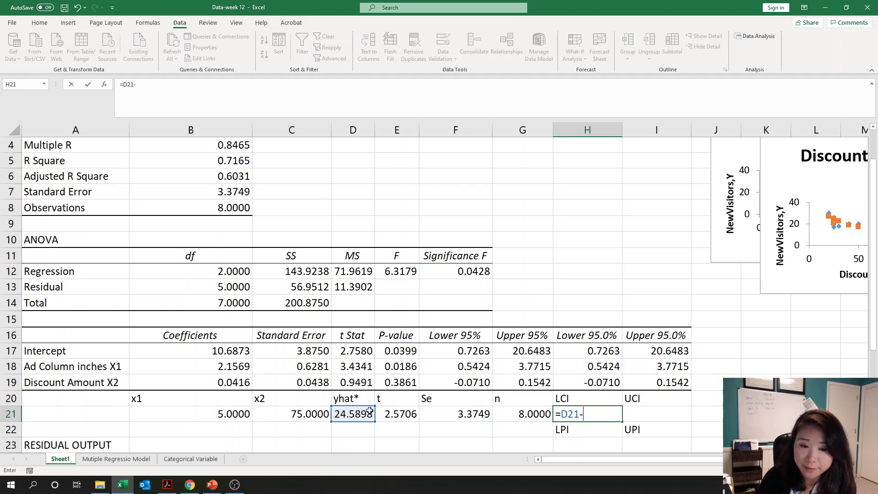
click(388, 415)
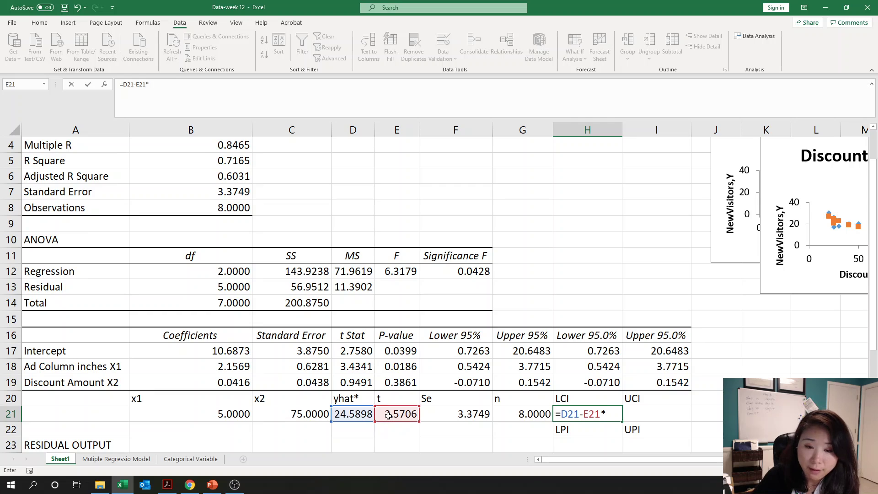
text(*)
click(439, 415)
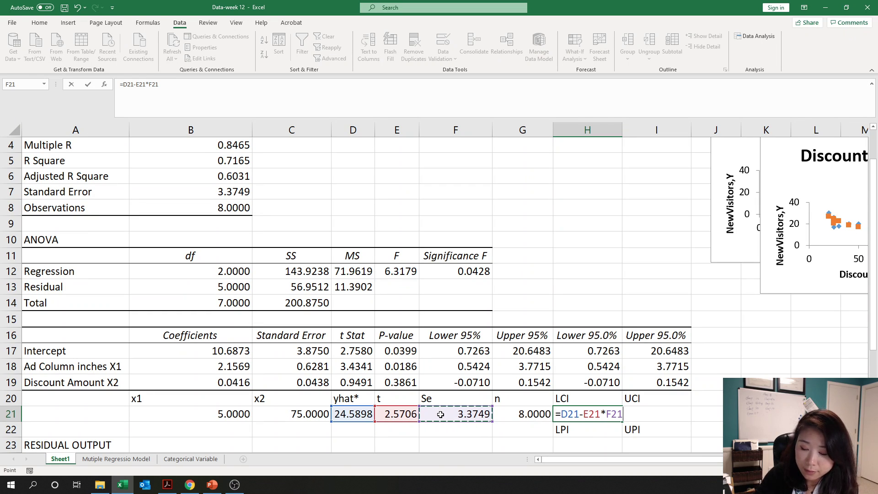
text(/)
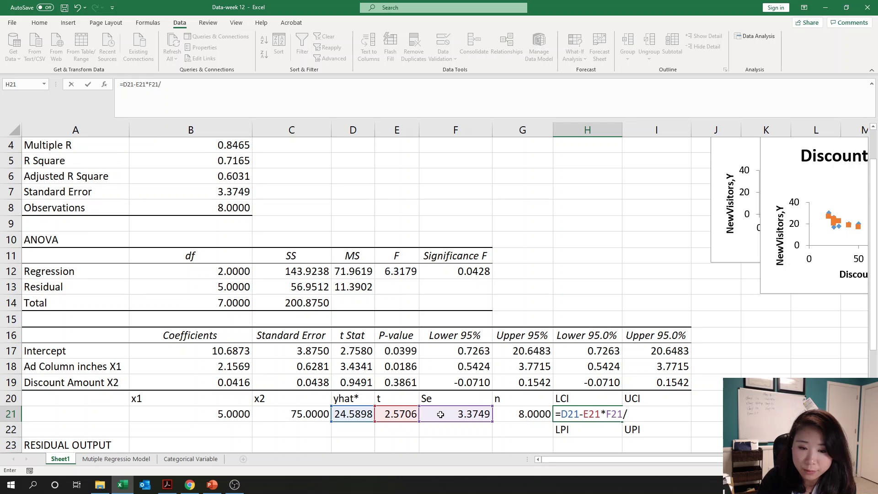
text(SQR)
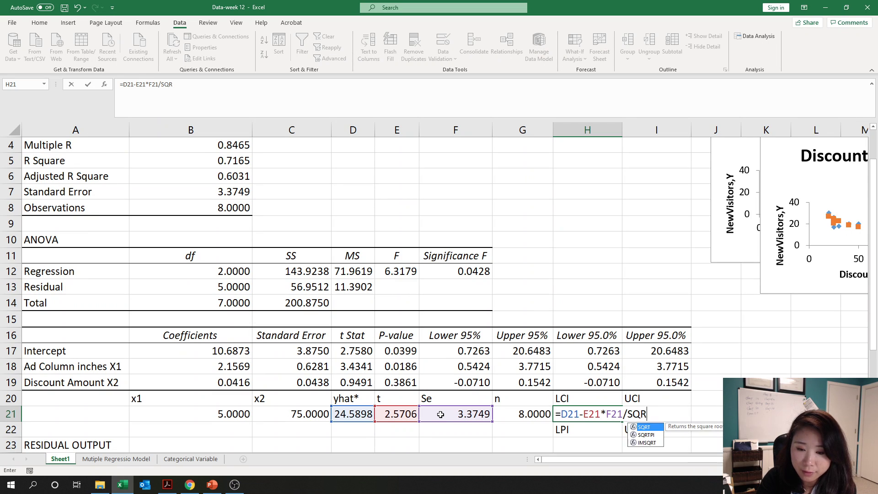
text(T()
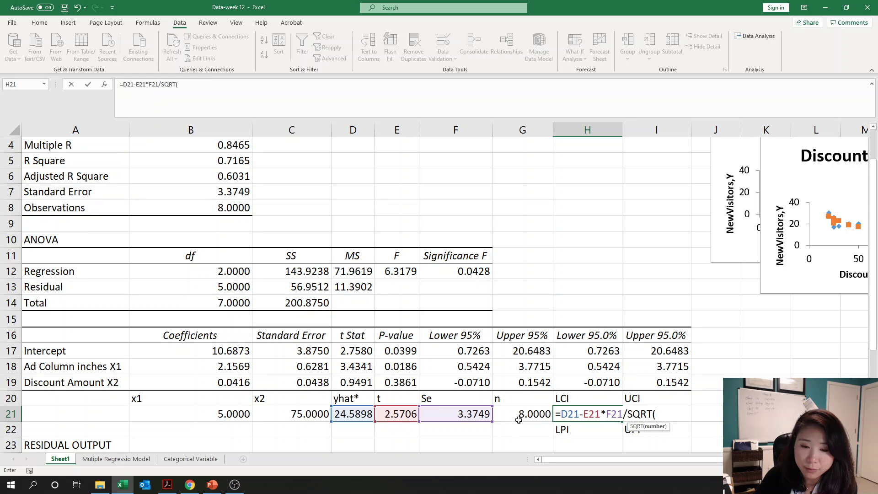
click(519, 419)
text())
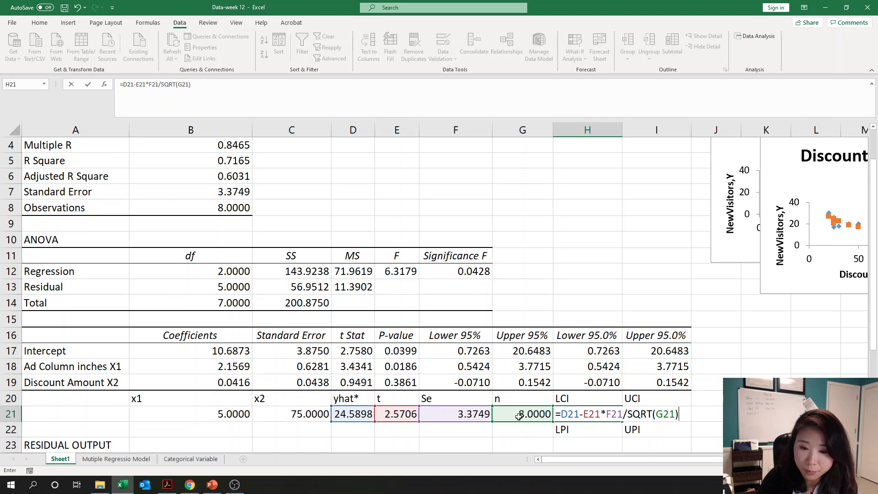
key(Return)
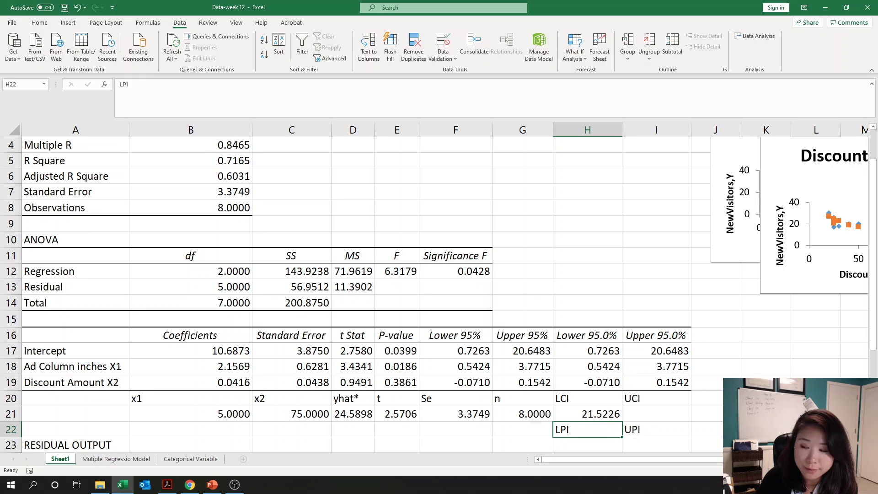
Compute the upper confidence limit under UCI in I21 with the formula =D21+E21*F21/SQRT(G21).
click(672, 413)
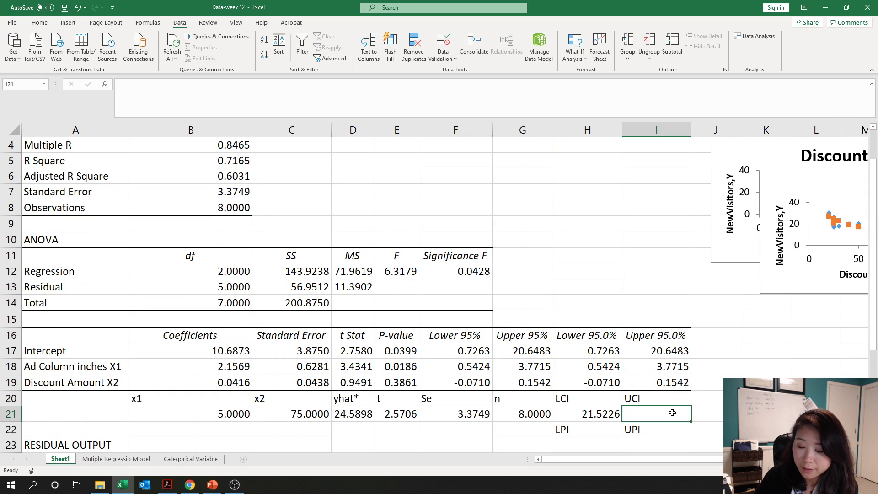
text(=)
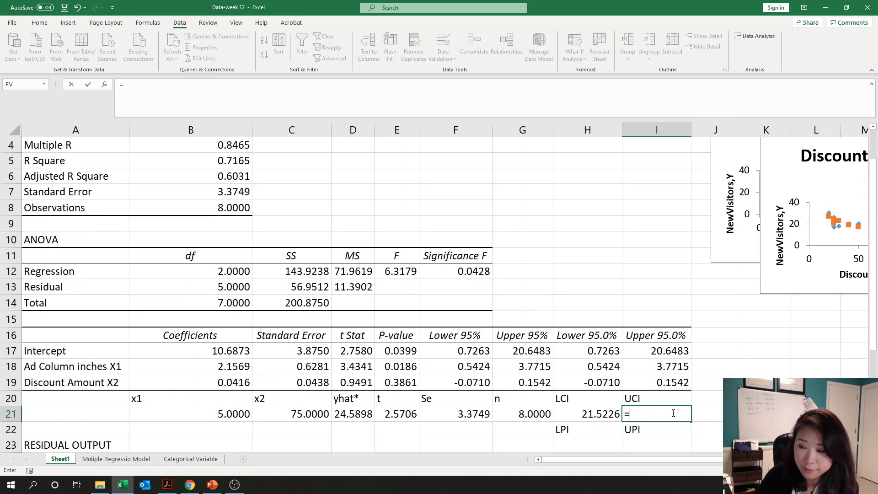
click(351, 412)
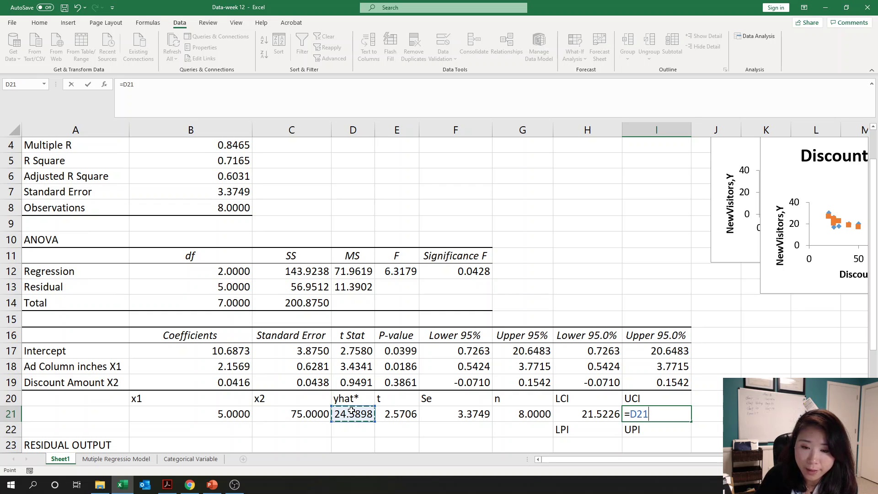
text(+)
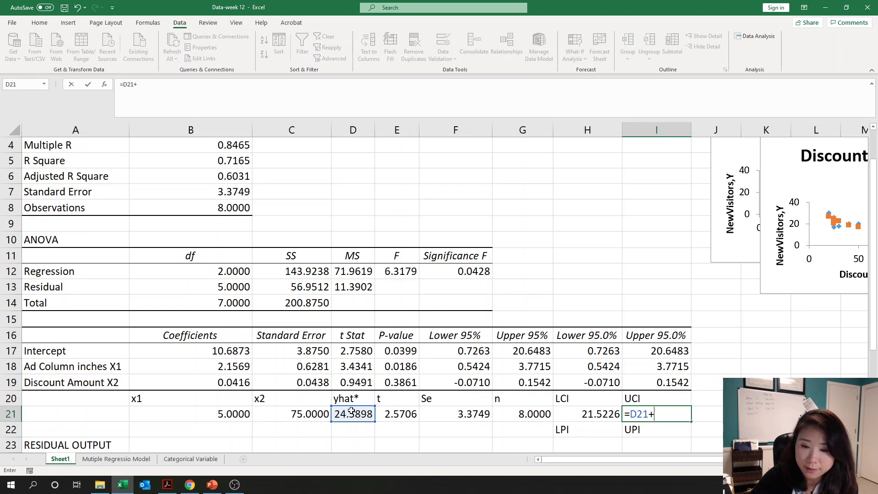
click(388, 409)
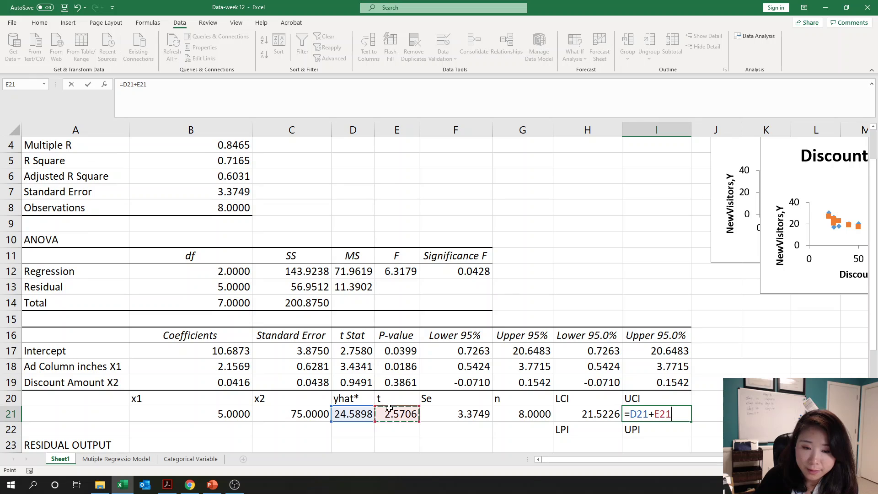
text(*)
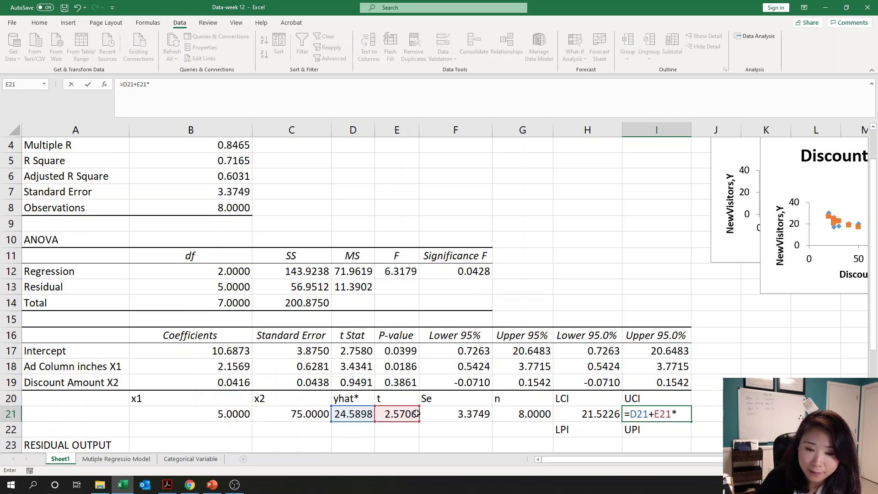
click(450, 416)
text(/)
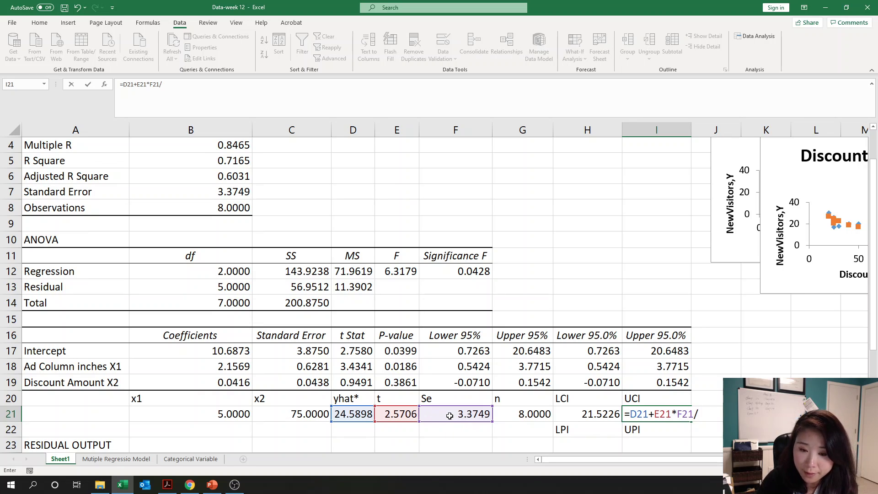
text(SQRT()
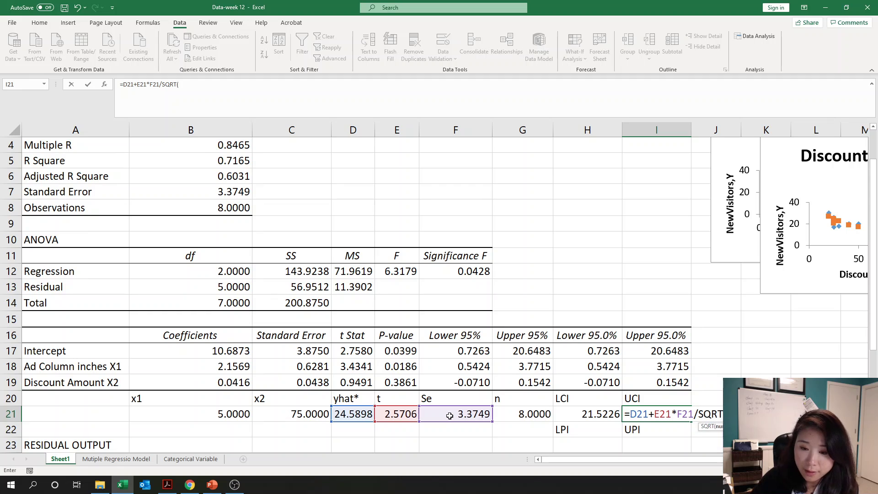
click(522, 415)
text())
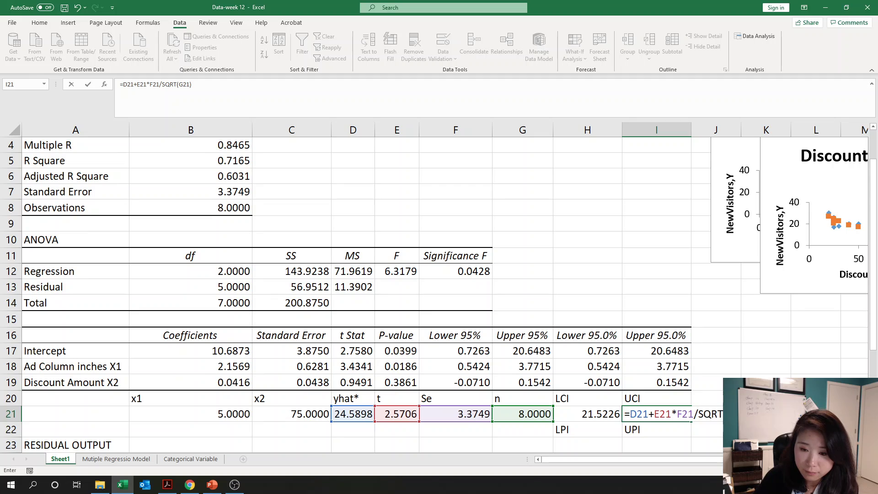
key(alt+Tab)
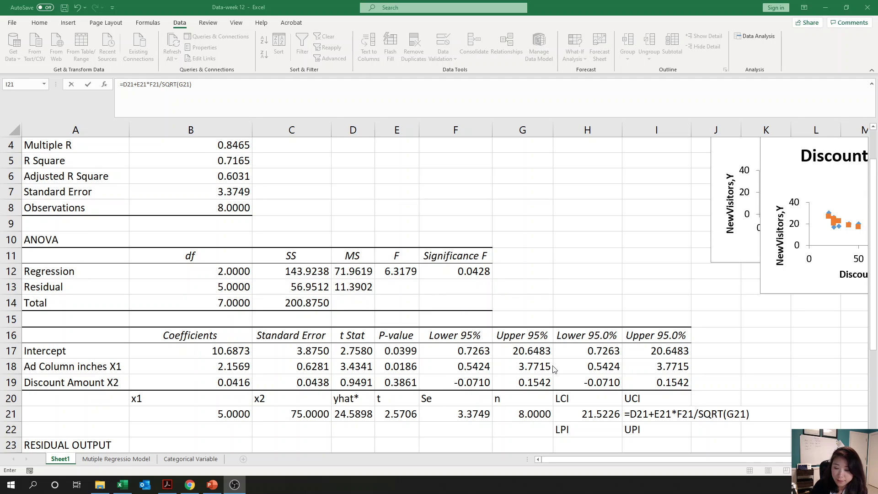
click(646, 414)
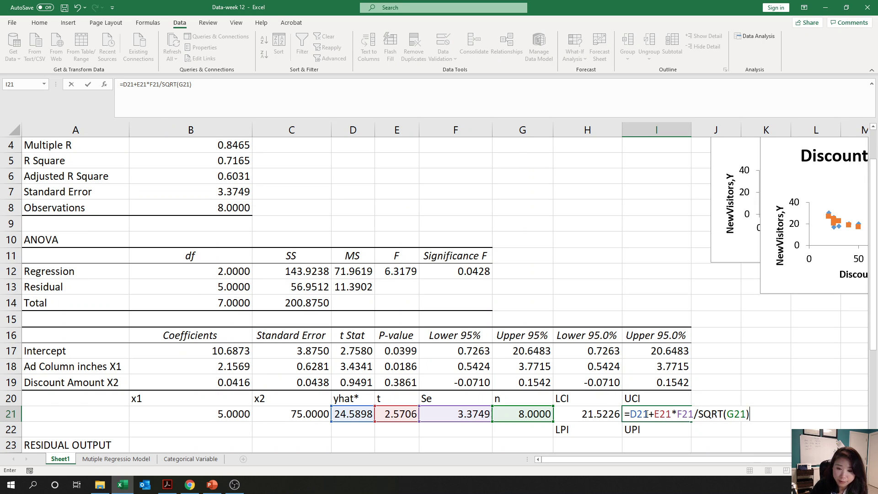
key(Return)
Compute the lower prediction limit under LPI in H23 with the formula =D21-E21*F21.
scroll(647, 395, down, 3)
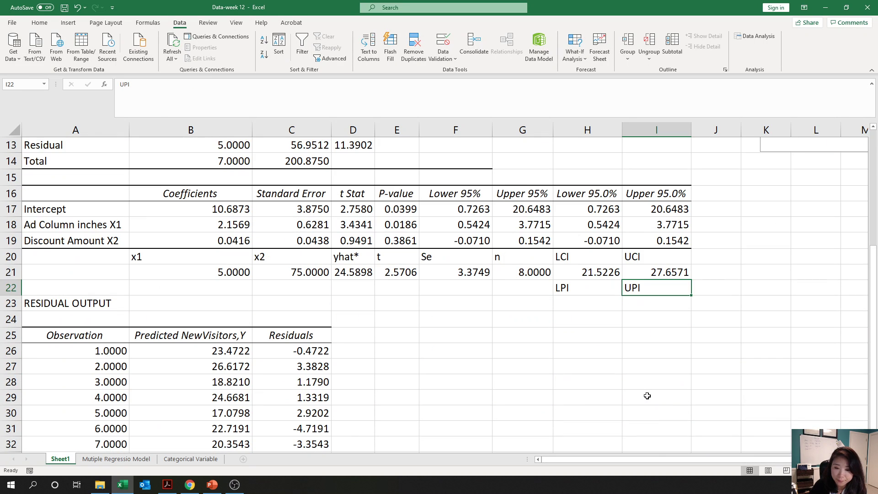
click(577, 318)
click(572, 305)
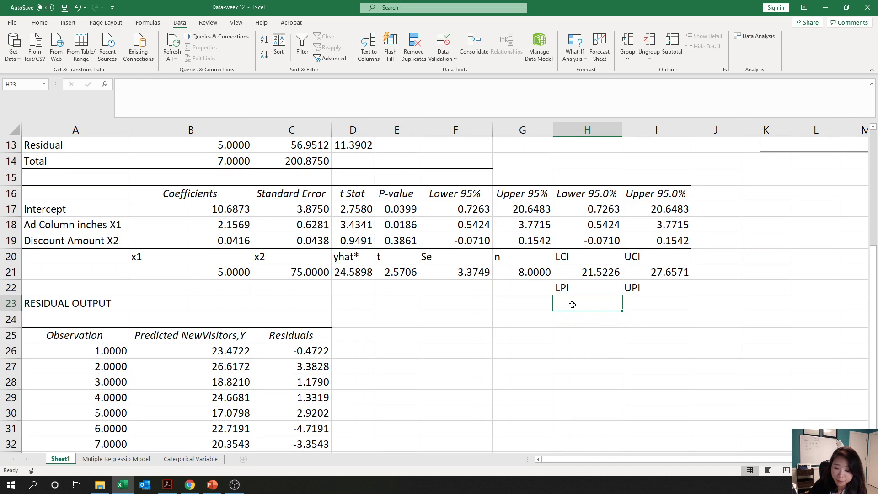
text(=)
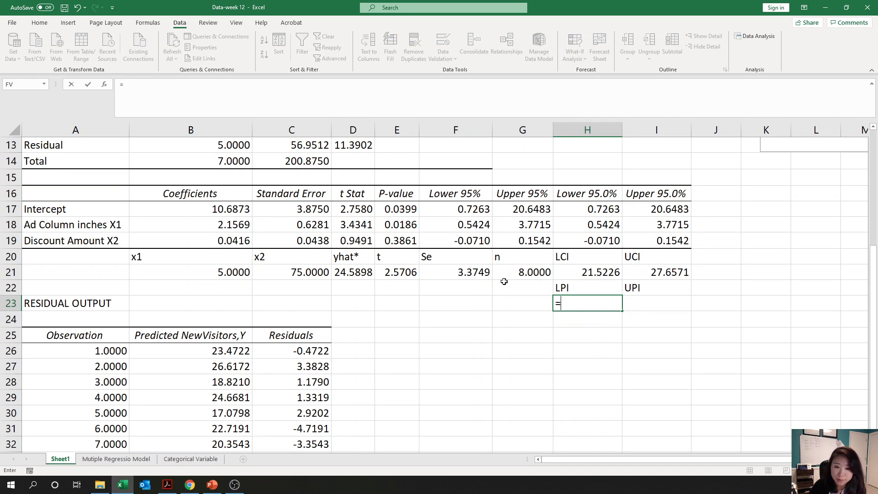
click(344, 271)
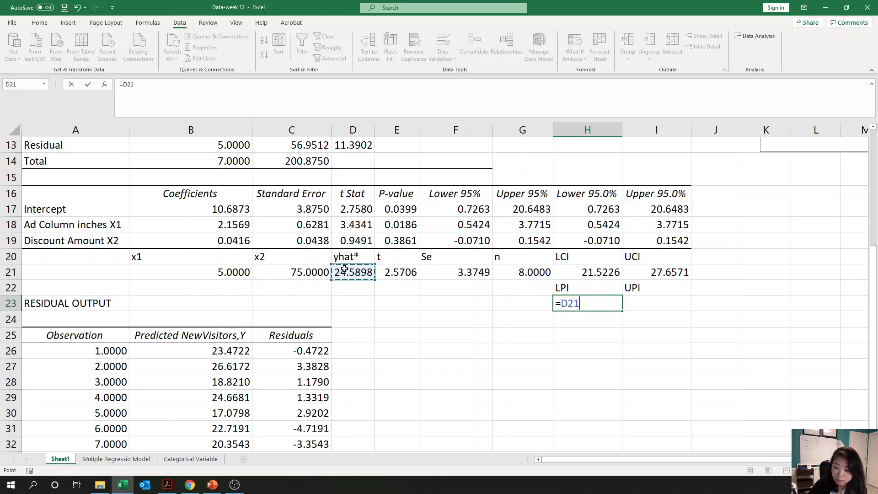
text(-)
click(394, 271)
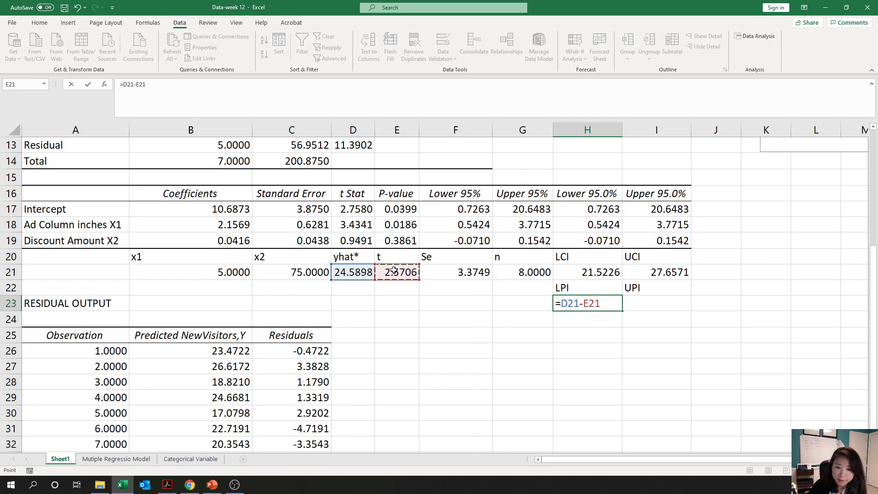
text(*)
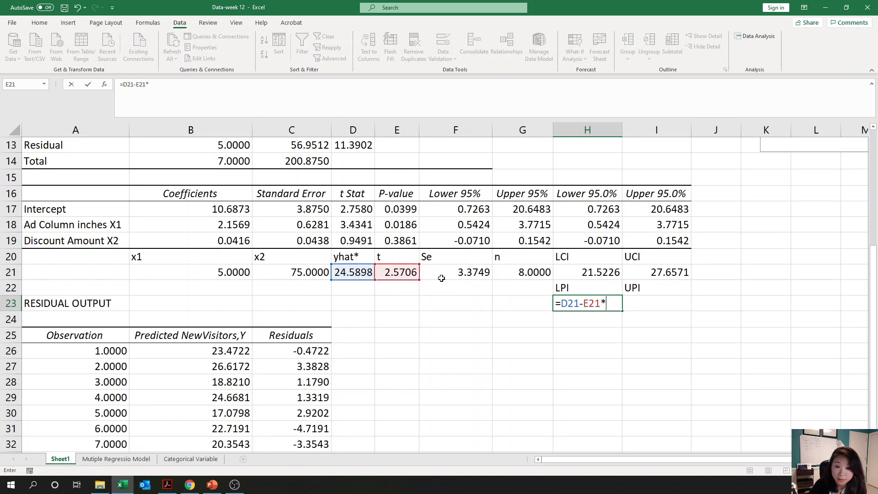
click(456, 275)
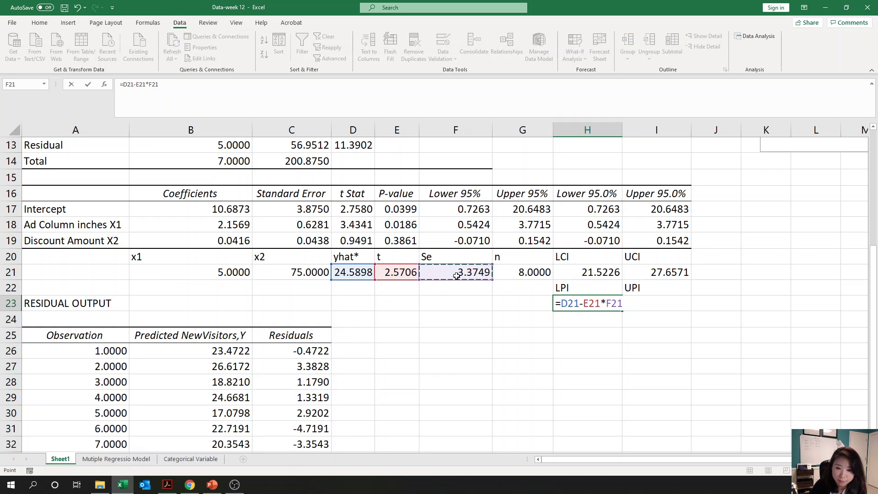
key(Return)
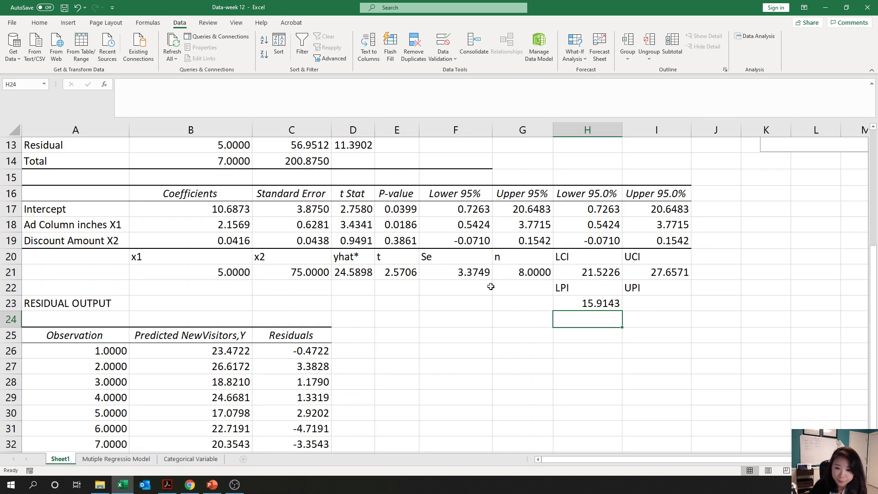
Compute the upper prediction limit under UPI in I23 with the formula =D21+E21*F21.
click(626, 301)
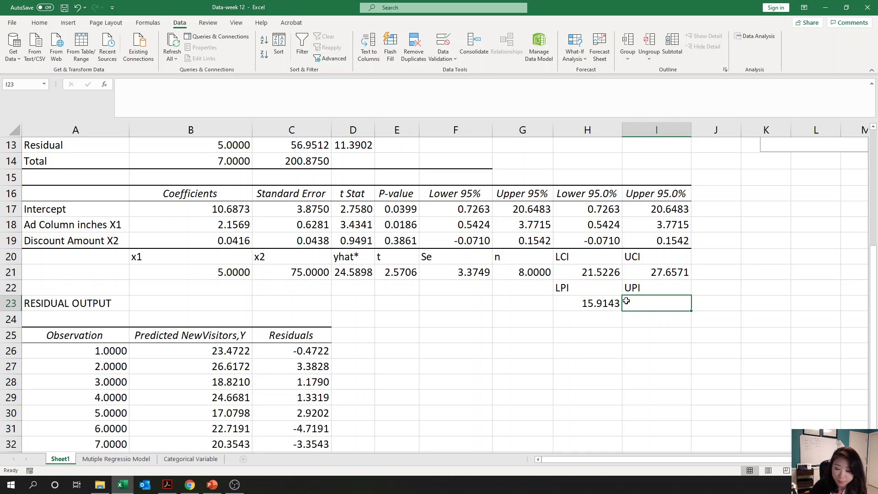
text(=)
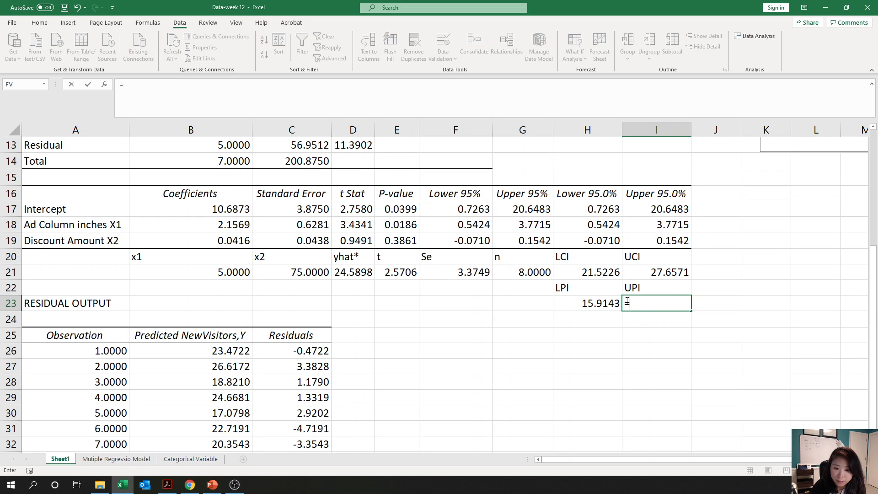
scroll(366, 281, down, 1)
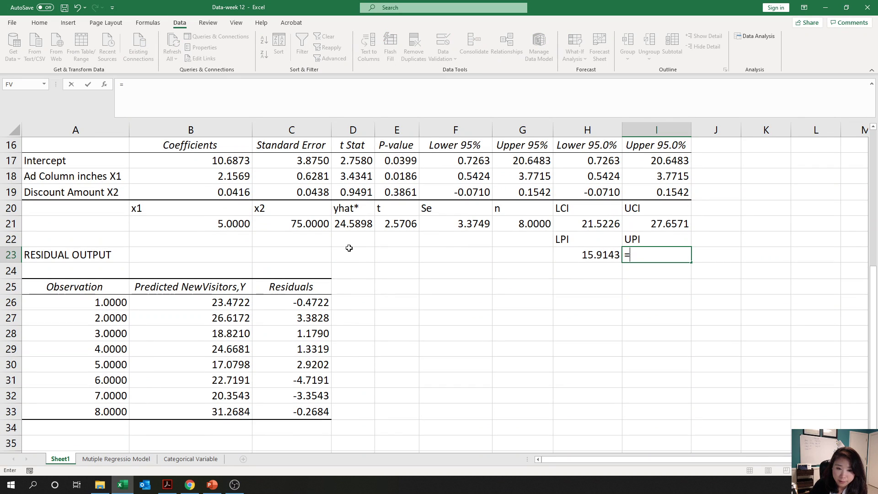
click(353, 224)
text(+)
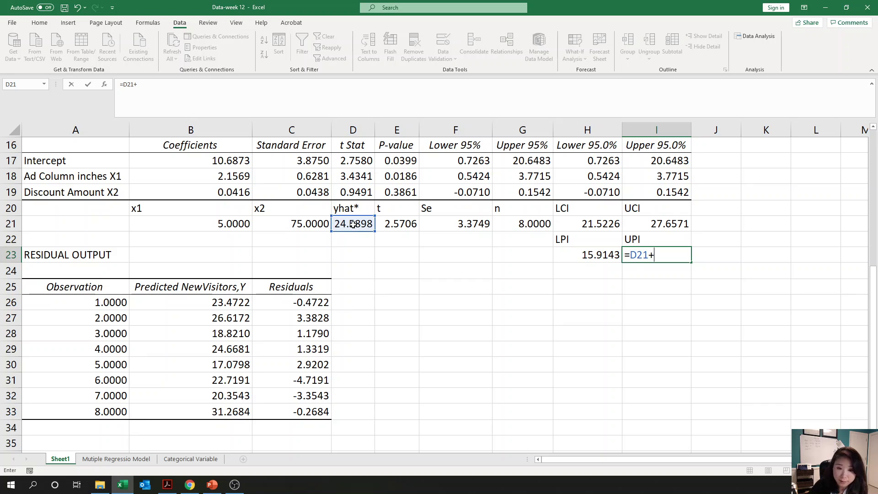
click(401, 223)
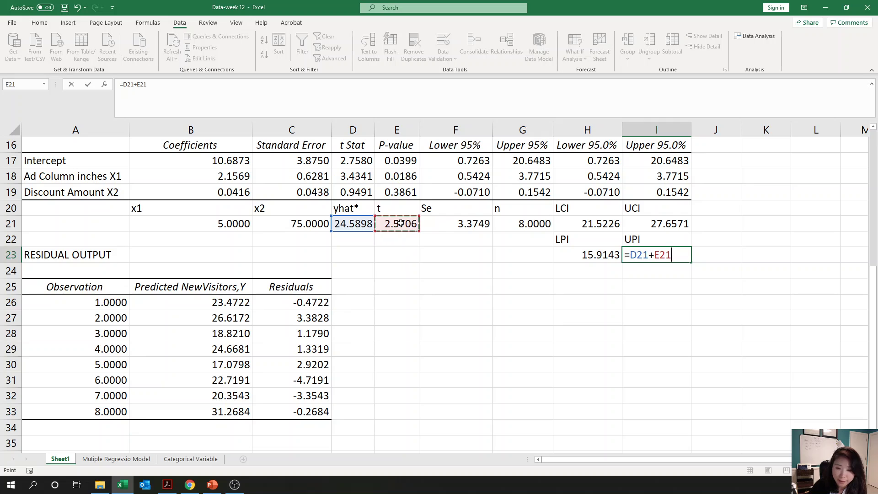
text(*)
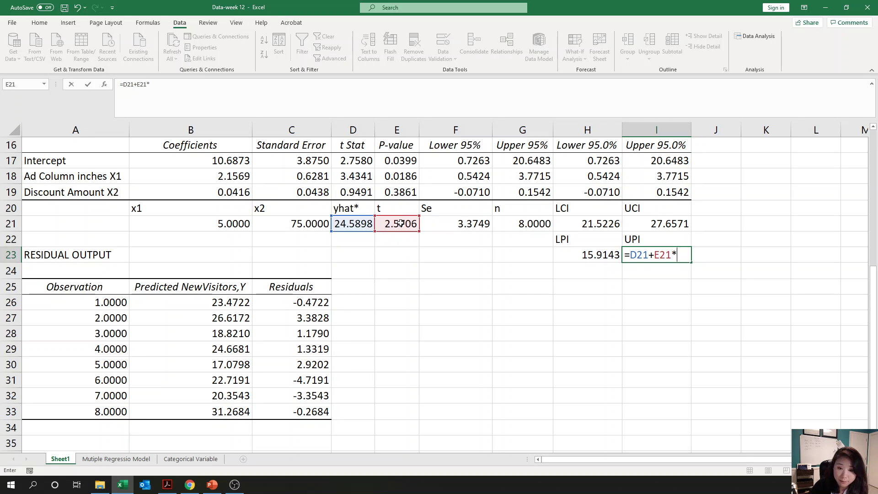
click(453, 222)
key(Return)
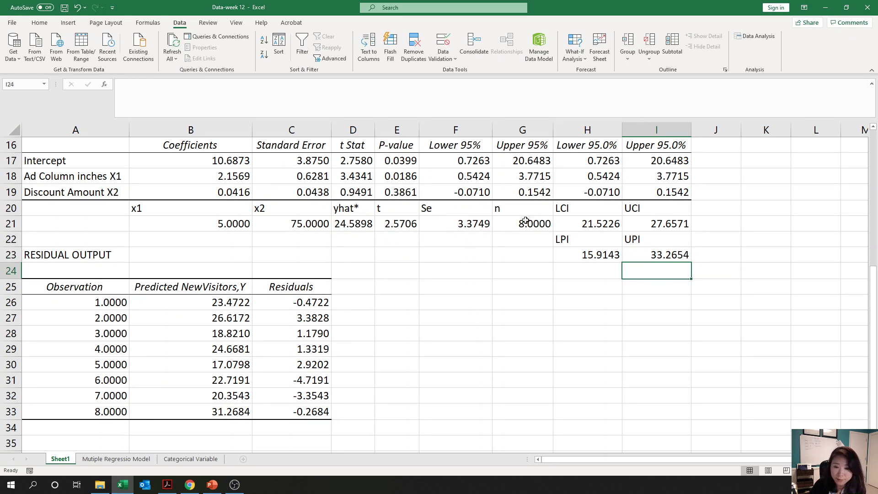